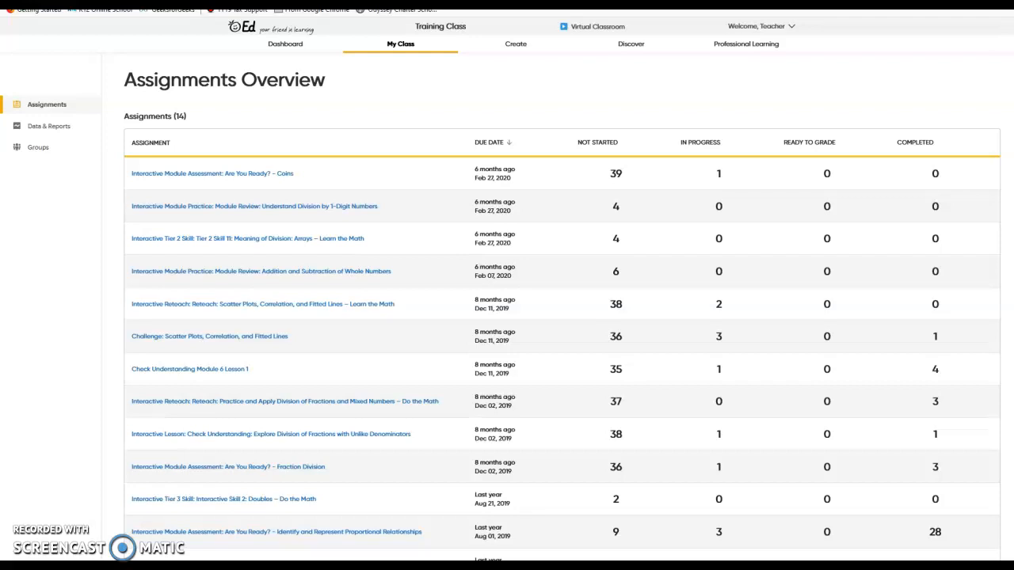
View the teacher dashboard, and return to My Class to look through the Assignments Overview for the class.
{"action": "left_click", "coordinate": [286, 47]}
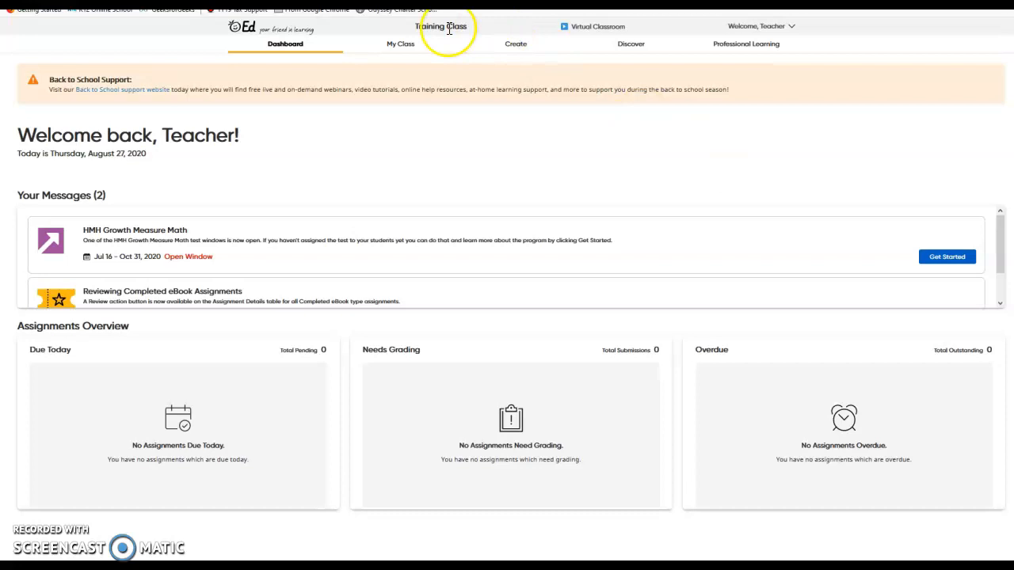
{"action": "left_click", "coordinate": [403, 48]}
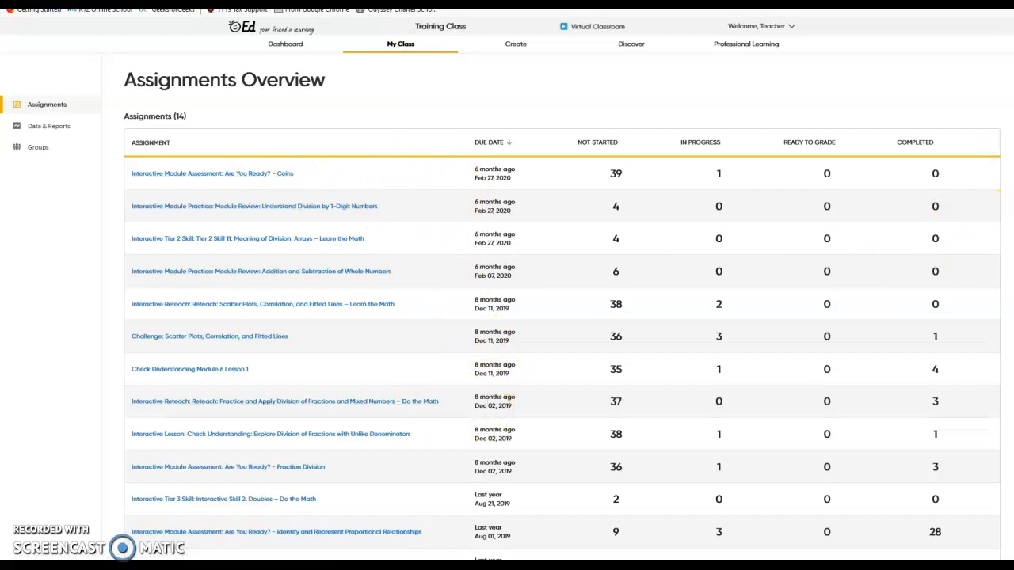
{"action": "scroll", "coordinate": [563, 317], "scroll_direction": "down", "scroll_amount": 1}
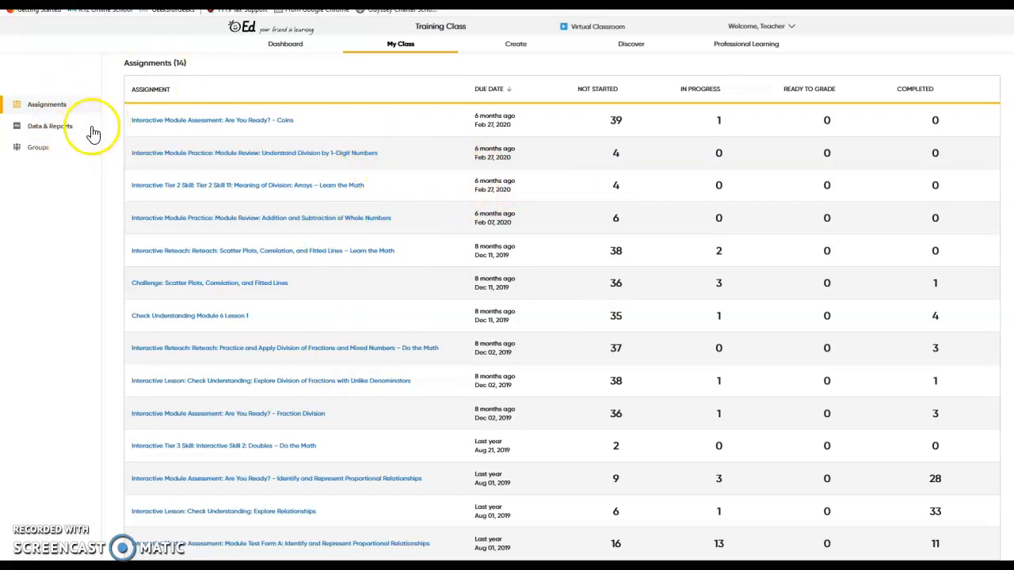
Open the class's data reports and look through the Mathematics Assessment Report for all students.
{"action": "left_click", "coordinate": [42, 133]}
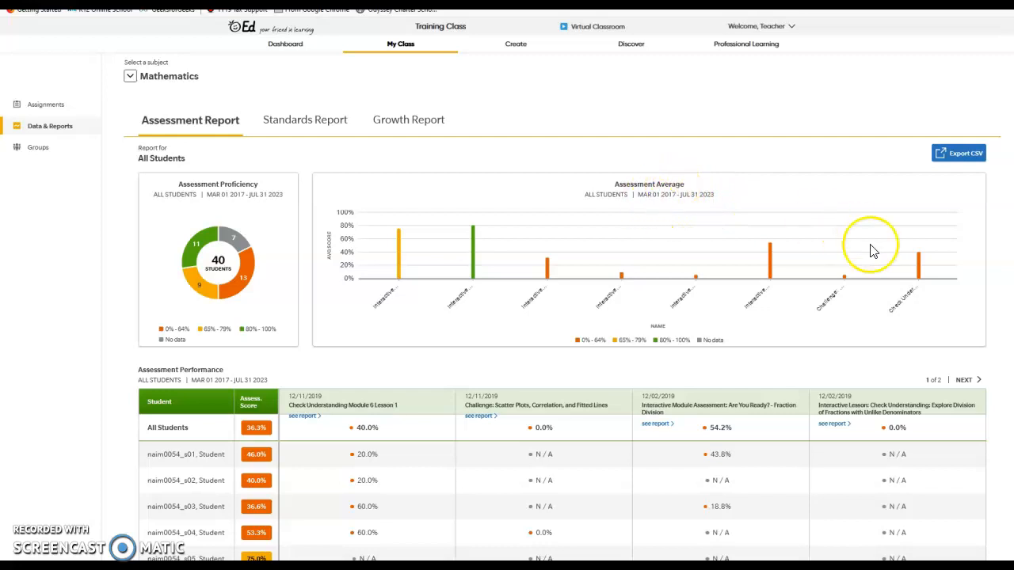
{"action": "scroll", "coordinate": [562, 307], "scroll_direction": "down", "scroll_amount": 3}
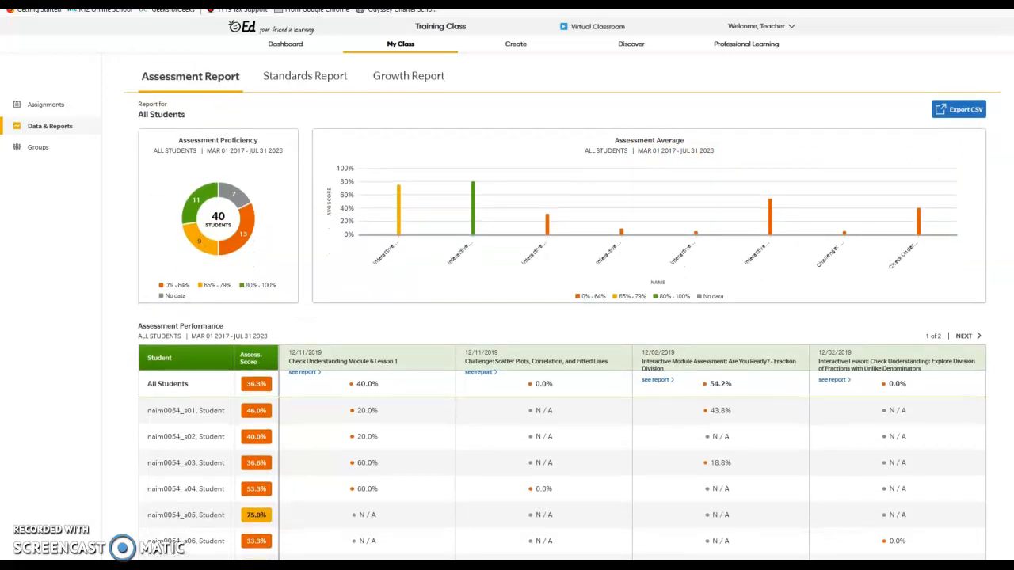
{"action": "scroll", "coordinate": [562, 317], "scroll_direction": "down", "scroll_amount": 1}
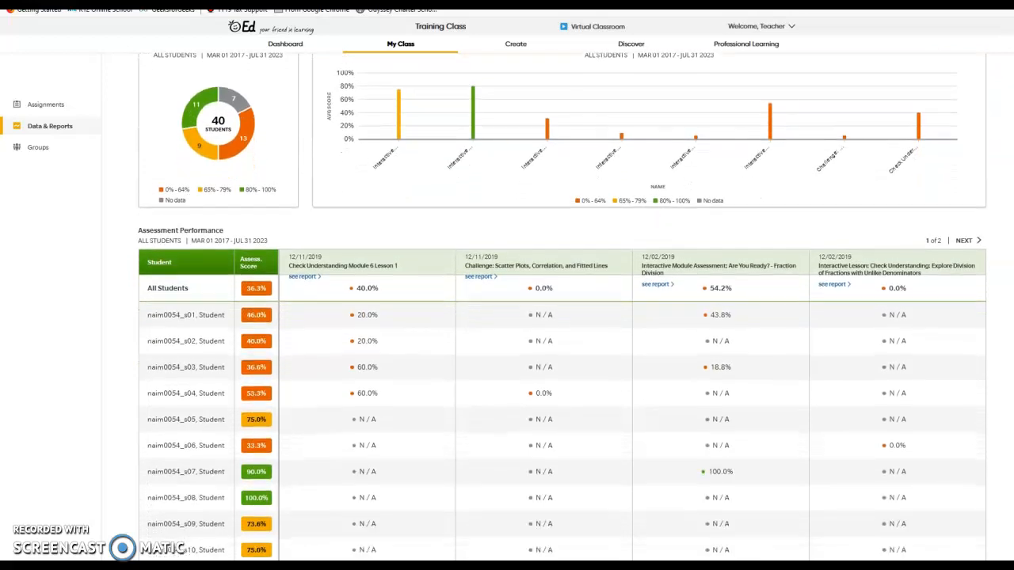
{"action": "scroll", "coordinate": [563, 317], "scroll_direction": "up", "scroll_amount": 2}
{"action": "scroll", "coordinate": [562, 306], "scroll_direction": "down", "scroll_amount": 5}
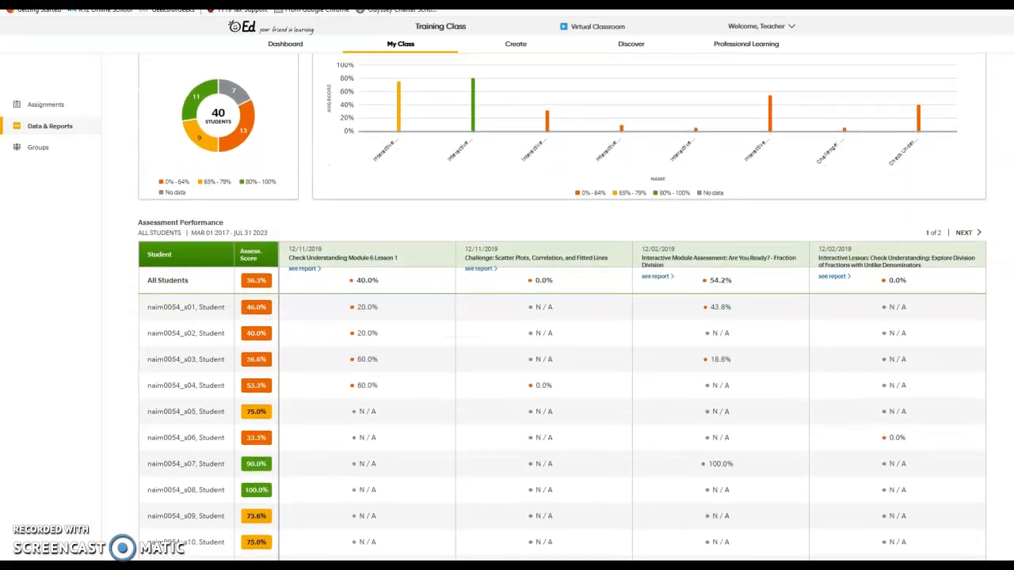
{"action": "scroll", "coordinate": [562, 306], "scroll_direction": "down", "scroll_amount": 1}
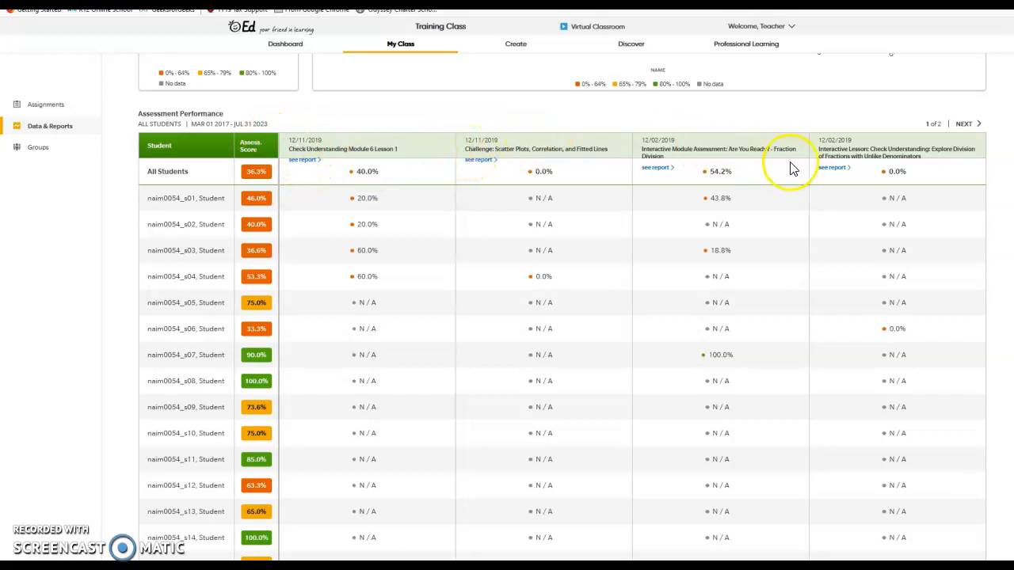
Show the second page of assessments and open the report for "Interactive Lesson: Check Understanding: Explore Relationships".
{"action": "left_click", "coordinate": [966, 125]}
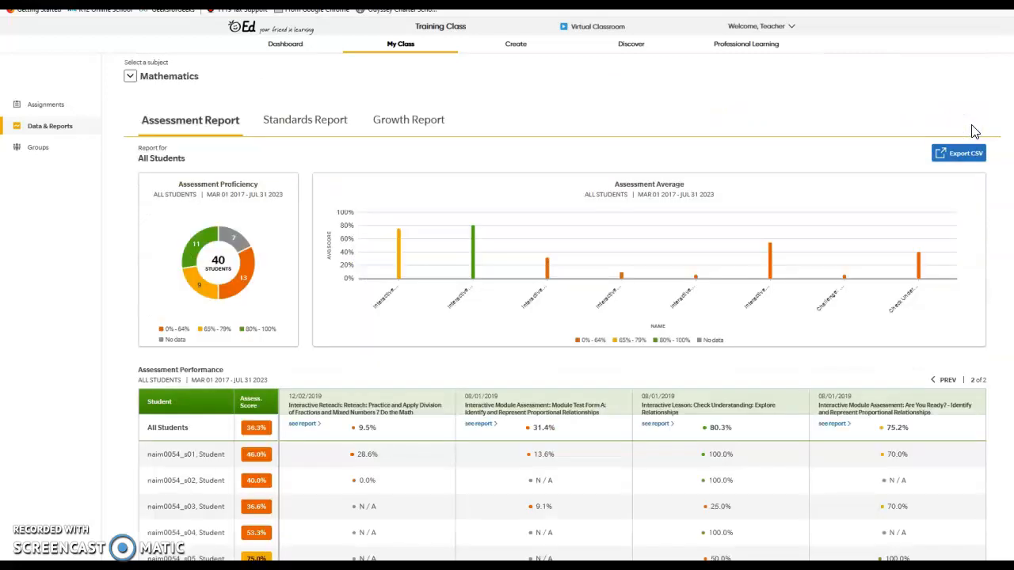
{"action": "scroll", "coordinate": [562, 317], "scroll_direction": "down", "scroll_amount": 2}
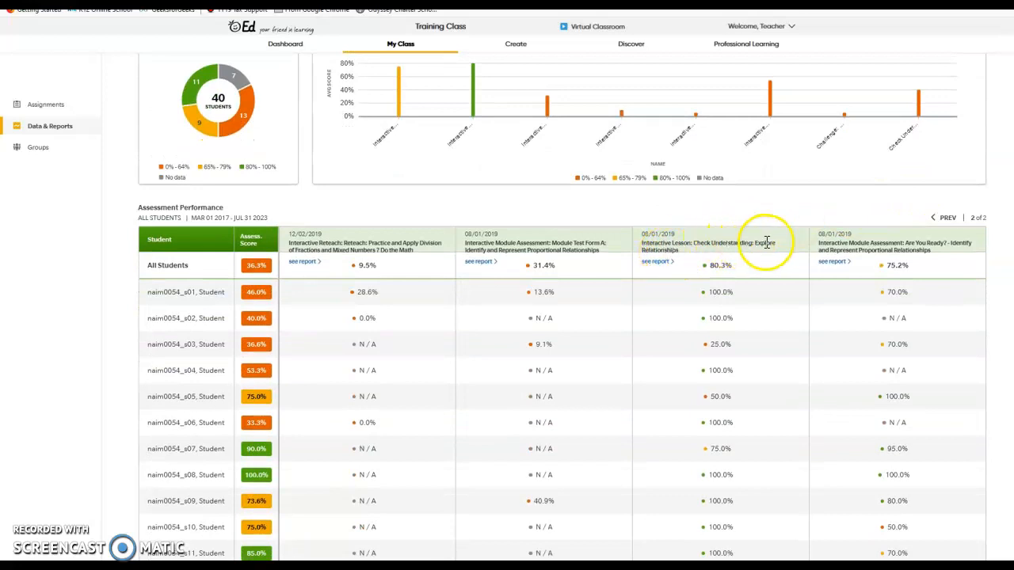
{"action": "left_click", "coordinate": [666, 266]}
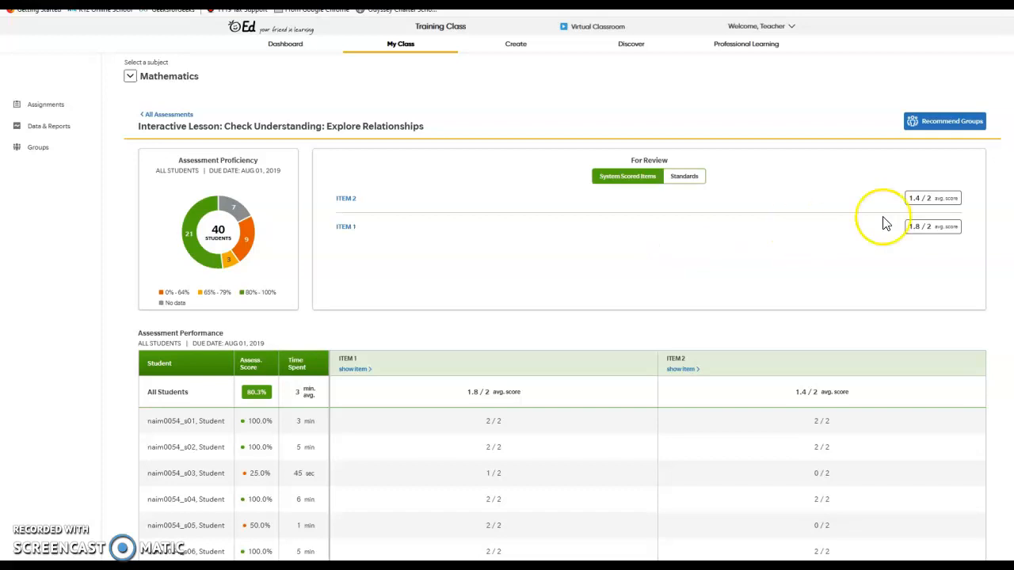
Preview the Item 1 question from the report's Assessment Performance table and close the preview.
{"action": "scroll", "coordinate": [563, 309], "scroll_direction": "down", "scroll_amount": 3}
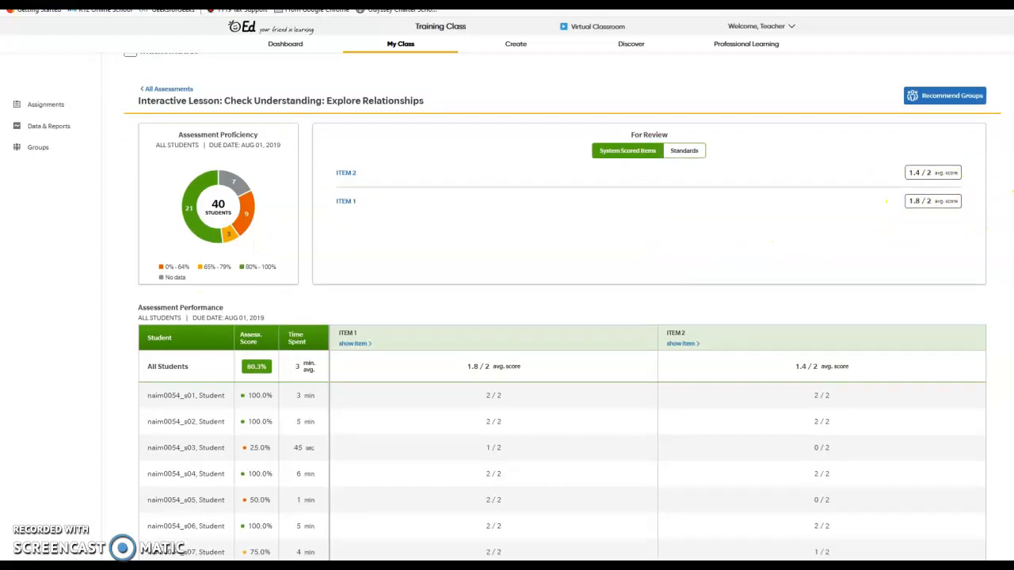
{"action": "scroll", "coordinate": [563, 309], "scroll_direction": "down", "scroll_amount": 2}
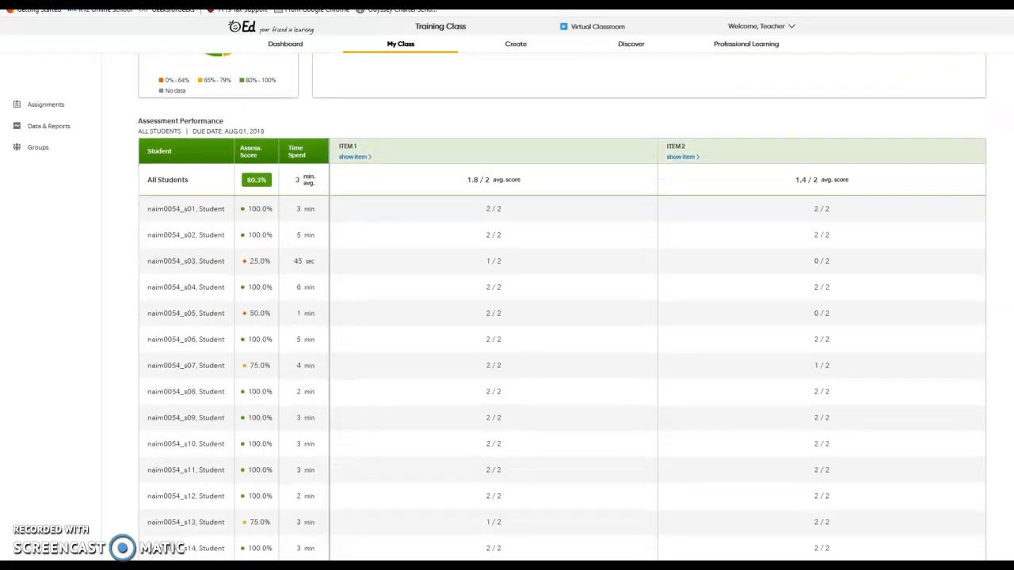
{"action": "scroll", "coordinate": [562, 309], "scroll_direction": "down", "scroll_amount": 1}
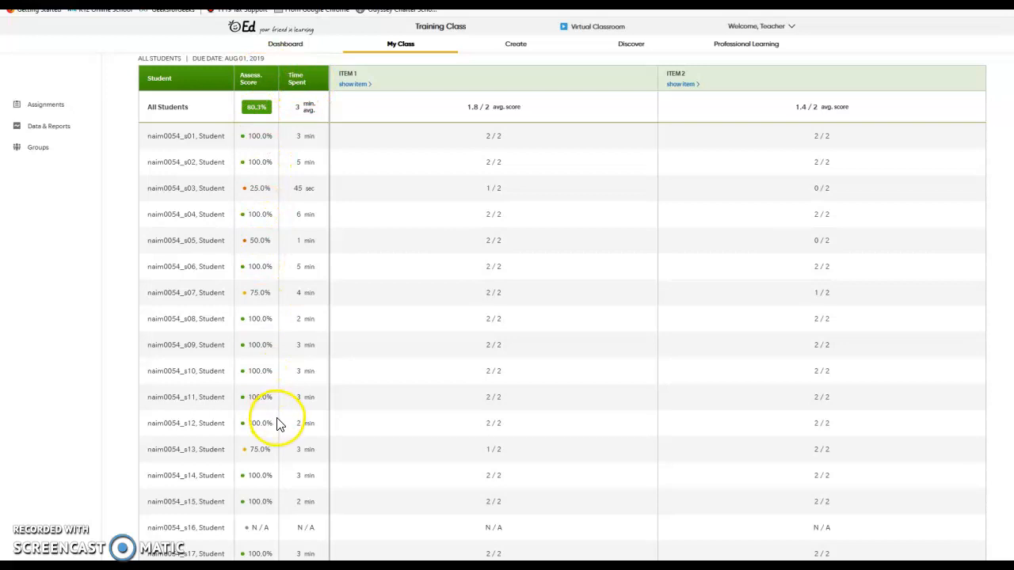
{"action": "left_click", "coordinate": [350, 84]}
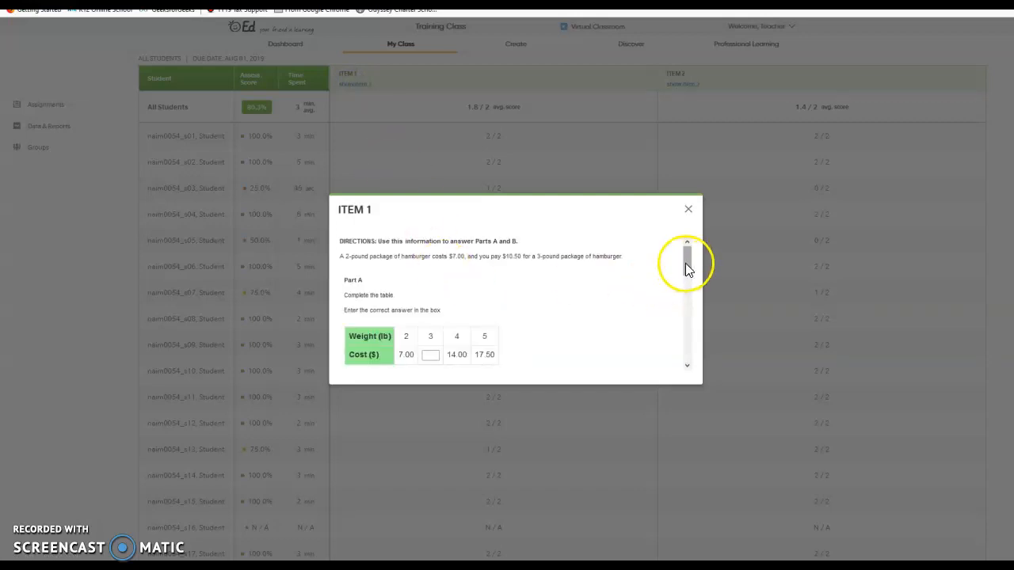
{"action": "left_click_drag", "start_coordinate": [688, 263], "coordinate": [698, 245]}
{"action": "left_click", "coordinate": [688, 210]}
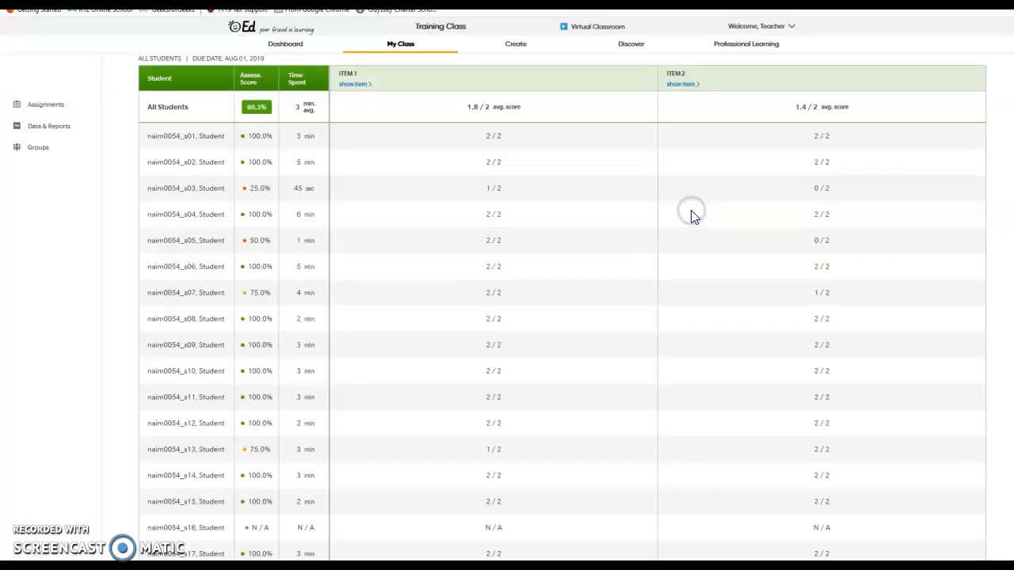
Generate recommended student groups from the Explore Relationships assessment report.
{"action": "scroll", "coordinate": [562, 317], "scroll_direction": "up", "scroll_amount": 3}
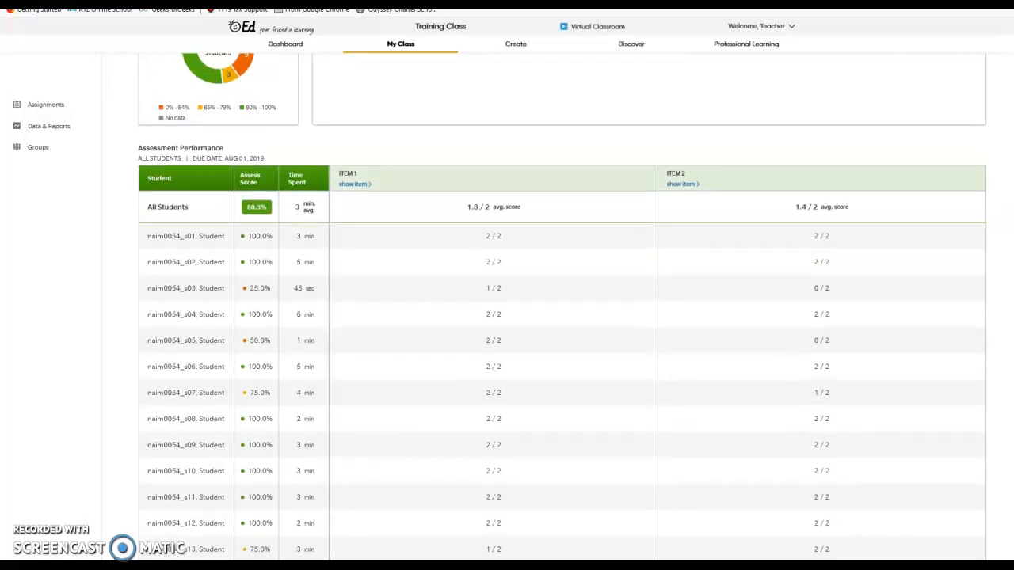
{"action": "scroll", "coordinate": [562, 317], "scroll_direction": "up", "scroll_amount": 1}
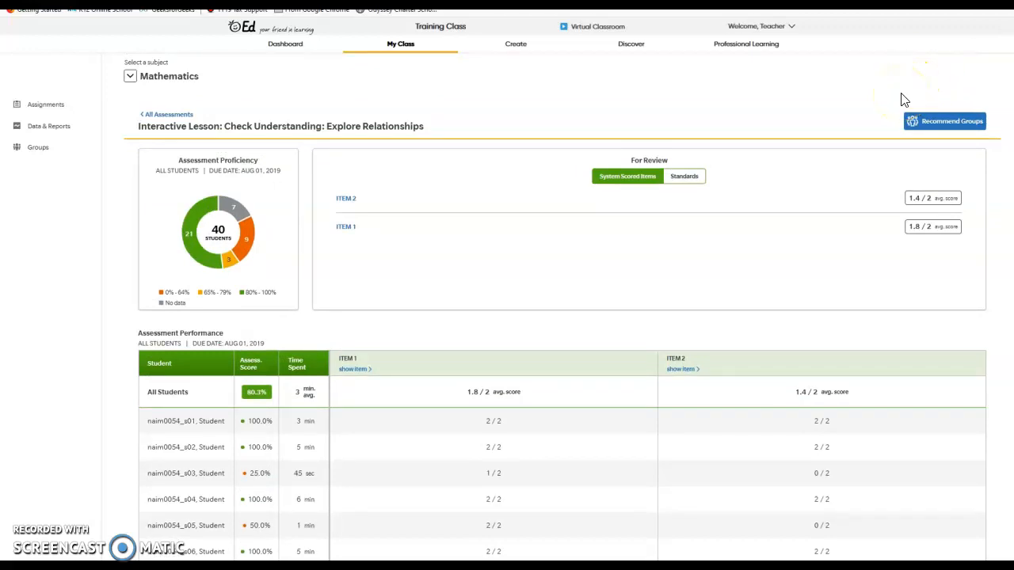
{"action": "left_click", "coordinate": [955, 118]}
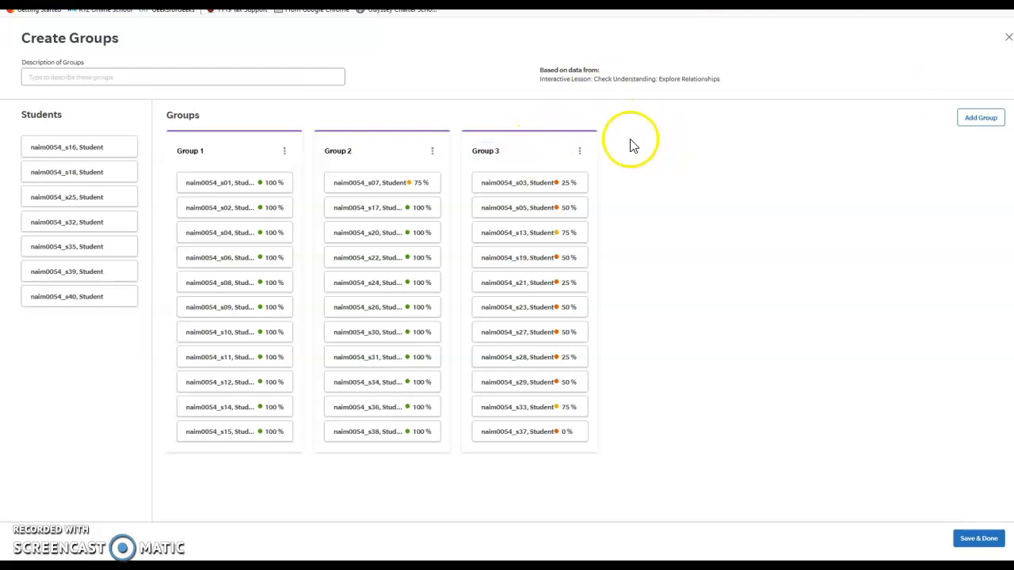
Rename the recommended groups: Group 1 as Yellow, Group 2 as Red and Group 3 as Purple.
{"action": "left_click", "coordinate": [221, 154]}
{"action": "left_click", "coordinate": [209, 155]}
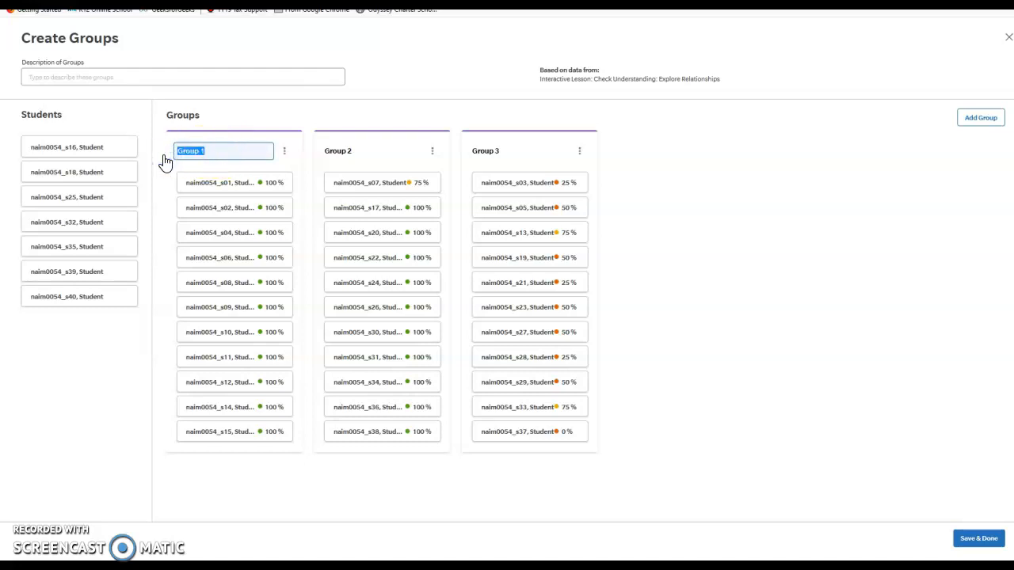
{"action": "type", "text": "D"}
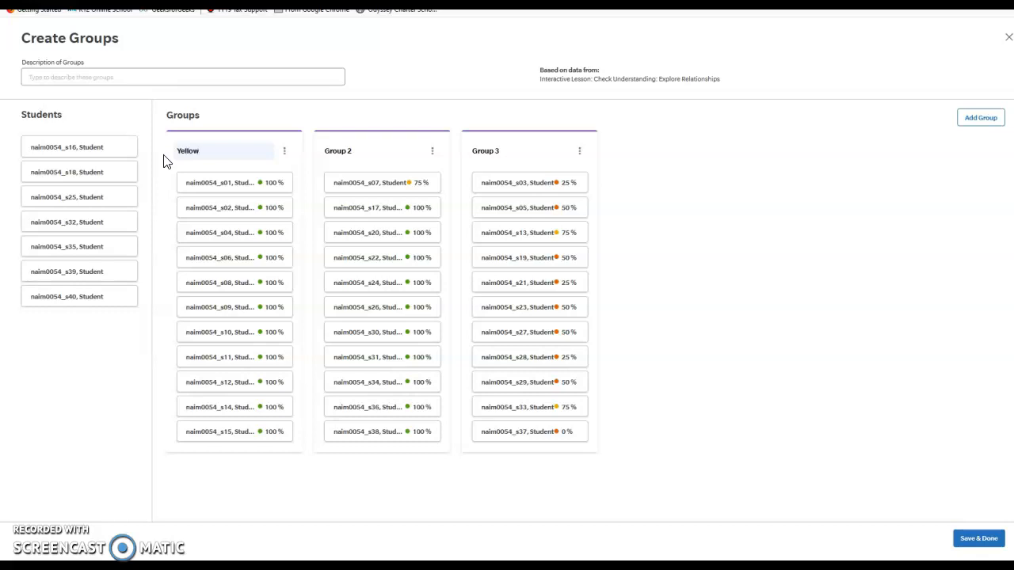
{"action": "left_click", "coordinate": [351, 156]}
{"action": "left_click_drag", "start_coordinate": [358, 160], "coordinate": [318, 158]}
{"action": "type", "text": "Red"}
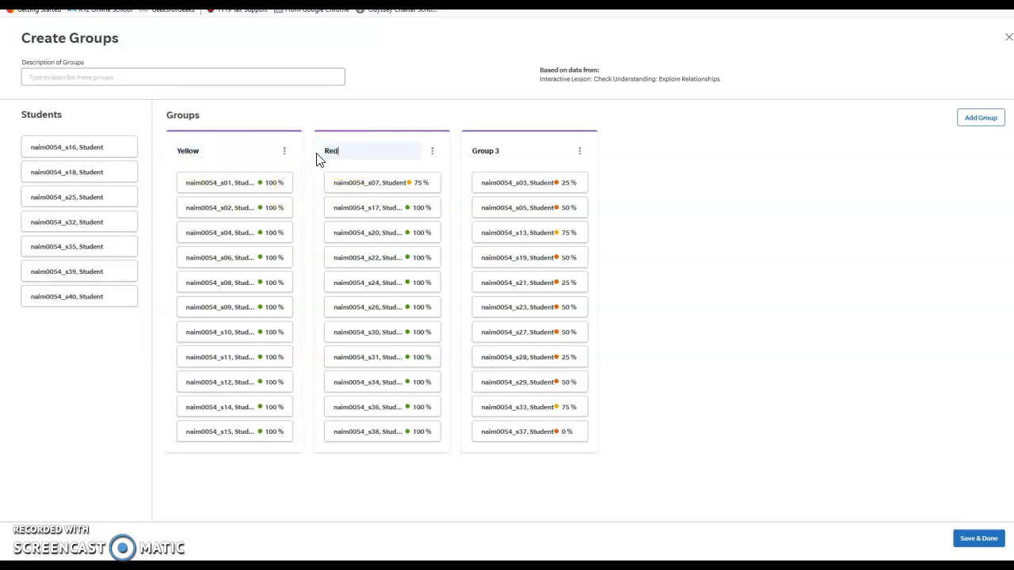
{"action": "left_click", "coordinate": [510, 159]}
{"action": "double_click", "coordinate": [511, 161]}
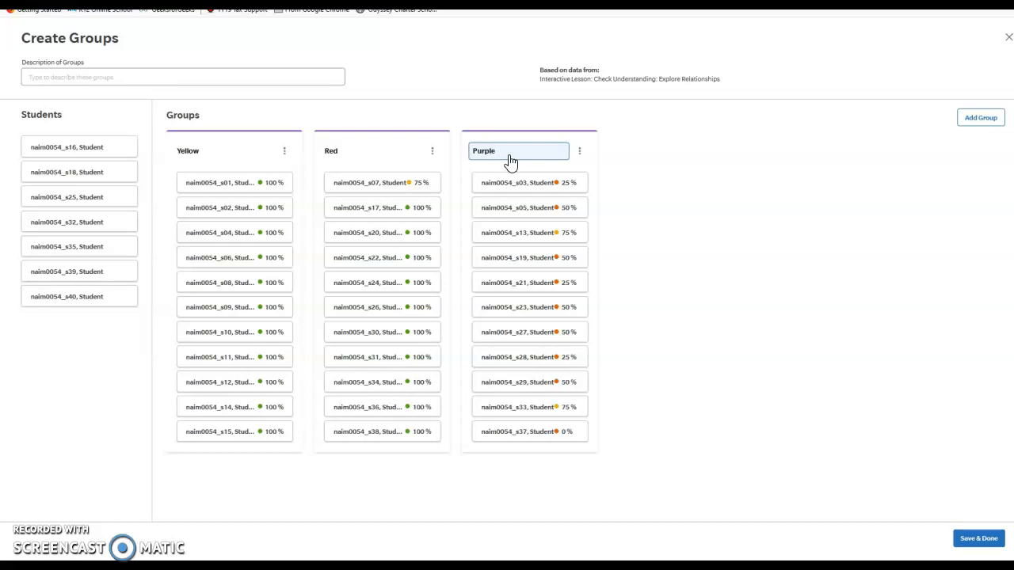
{"action": "left_click", "coordinate": [663, 190]}
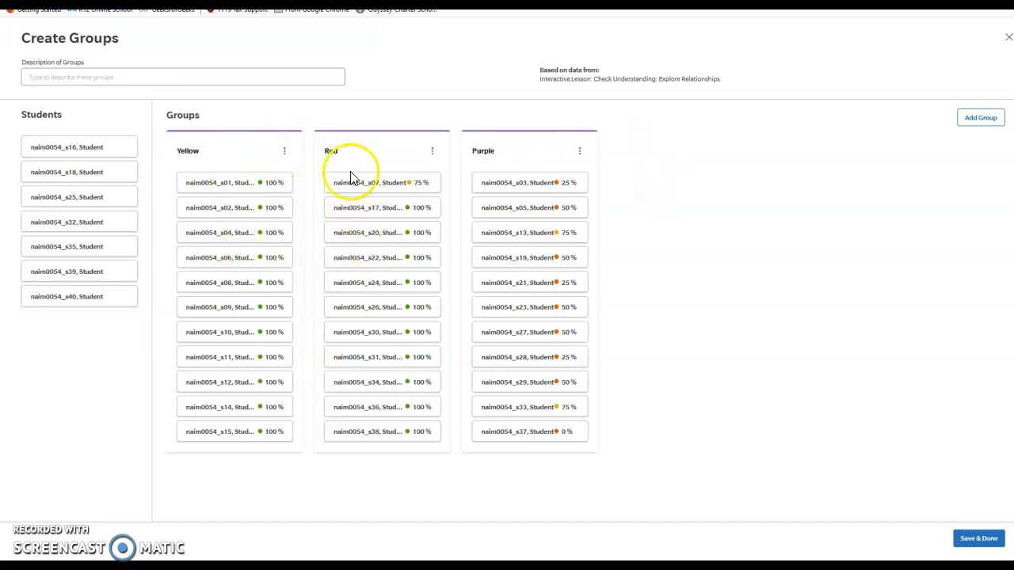
Move two of the students scoring 100% from the Red group into the Yellow group.
{"action": "left_click_drag", "start_coordinate": [362, 205], "coordinate": [262, 239]}
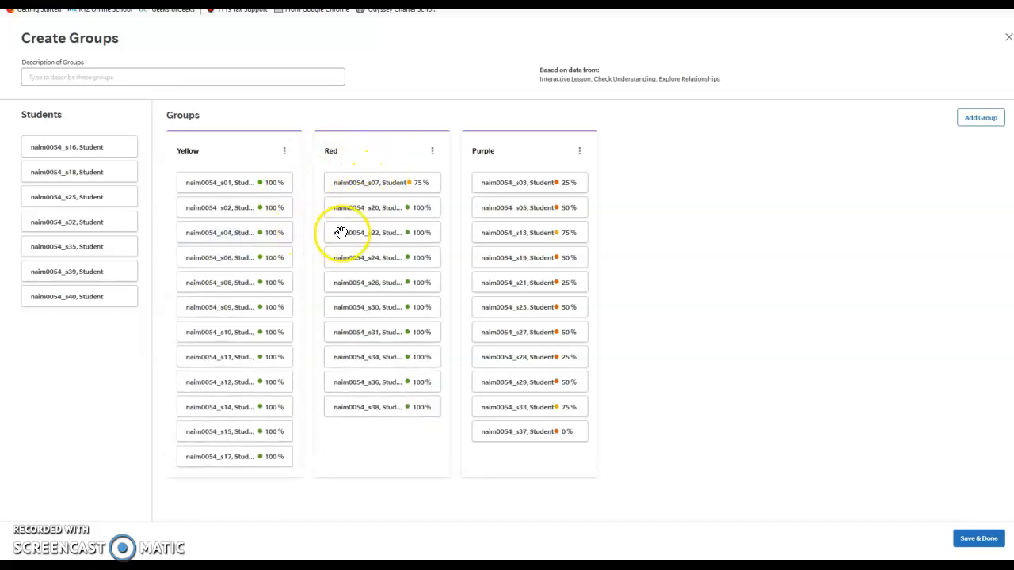
{"action": "left_click_drag", "start_coordinate": [346, 238], "coordinate": [198, 257]}
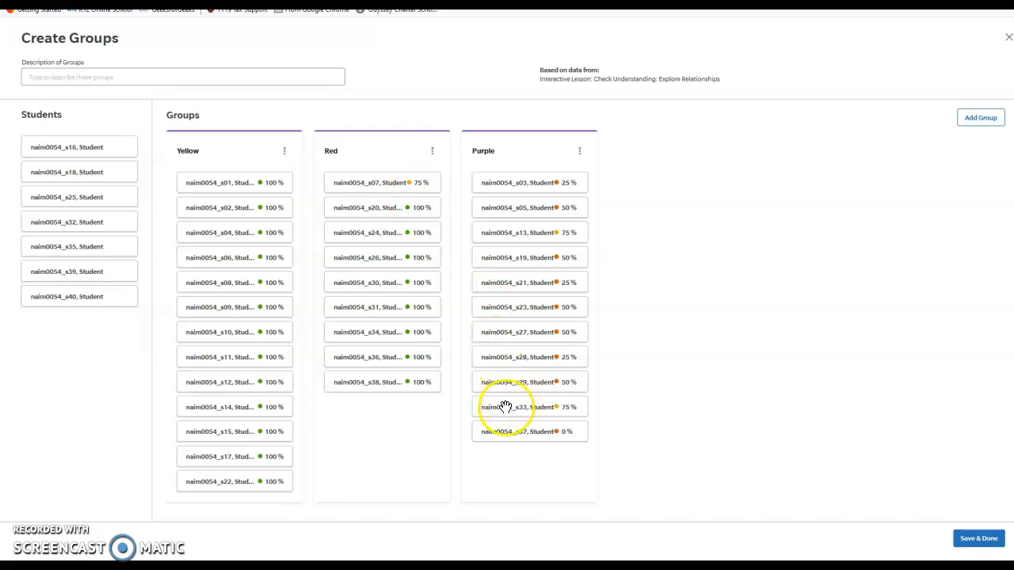
Move both students scoring 75% from the Purple group into the Red group and save the groups.
{"action": "left_click_drag", "start_coordinate": [502, 411], "coordinate": [358, 209]}
{"action": "left_click_drag", "start_coordinate": [501, 233], "coordinate": [501, 233]}
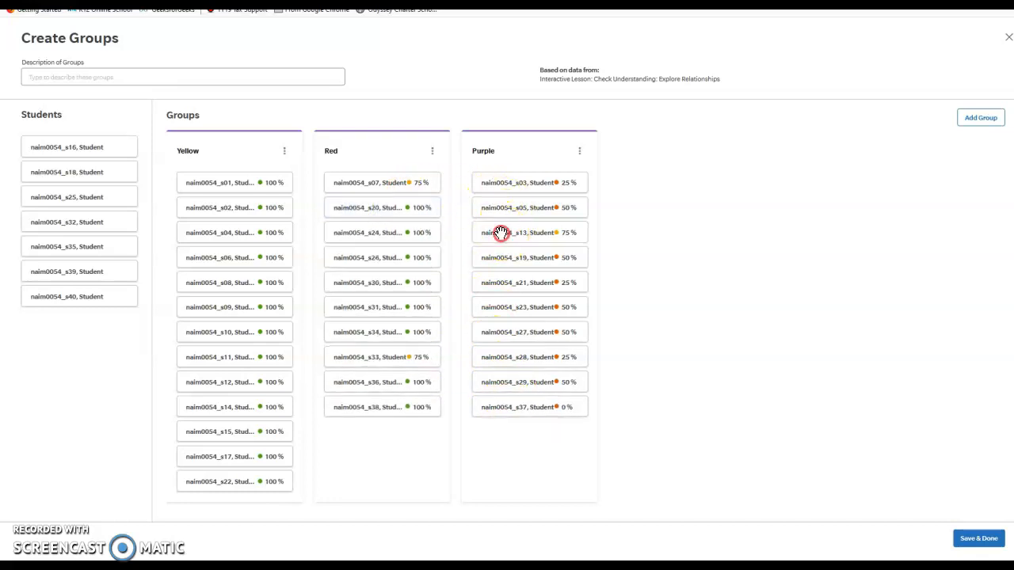
{"action": "right_click", "coordinate": [372, 223]}
{"action": "left_click", "coordinate": [502, 235]}
{"action": "left_click_drag", "start_coordinate": [514, 234], "coordinate": [366, 215]}
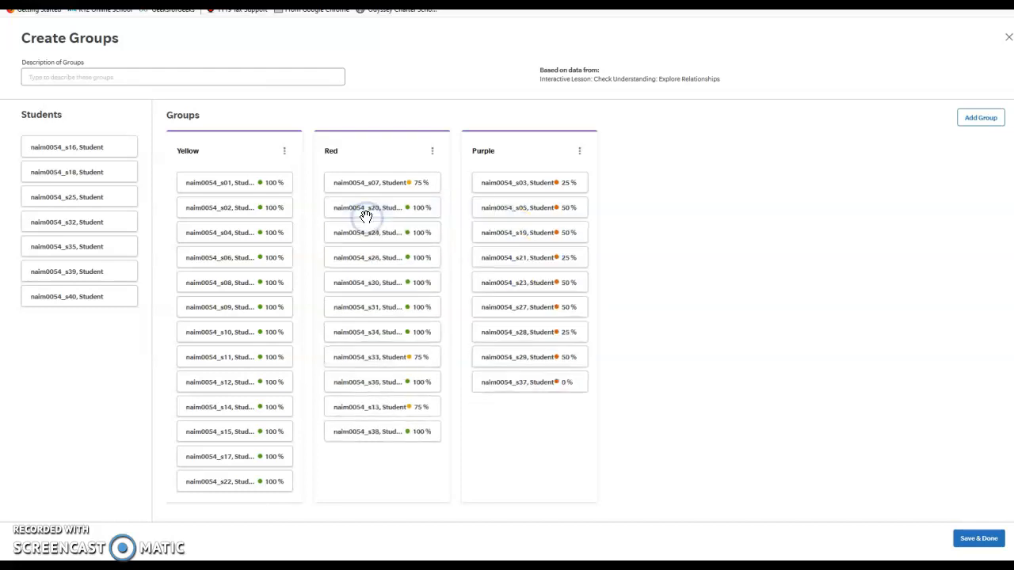
{"action": "left_click", "coordinate": [385, 256]}
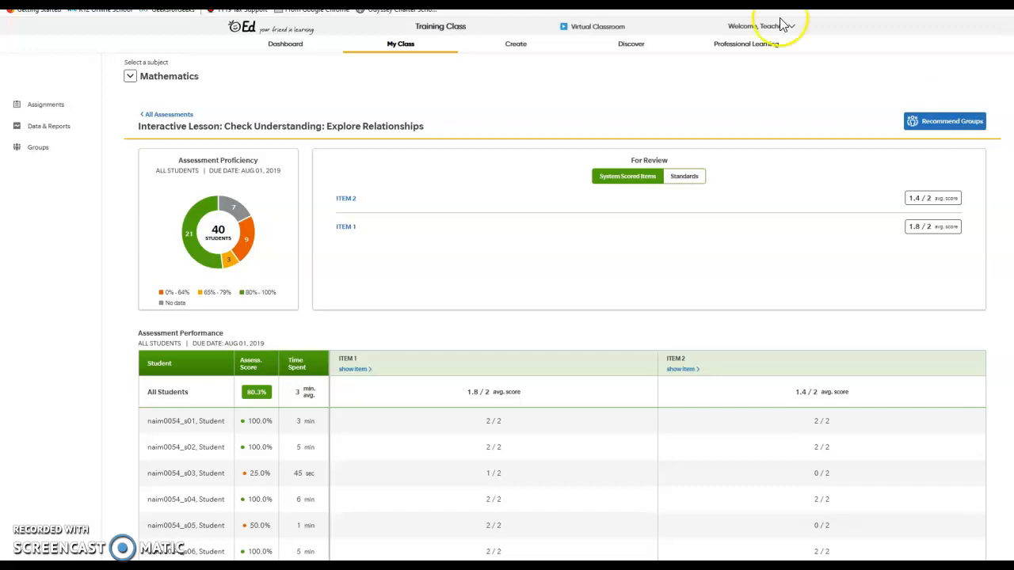
Open the "Math Center Module 6" plan from the saved plans in the Create area.
{"action": "left_click", "coordinate": [516, 46]}
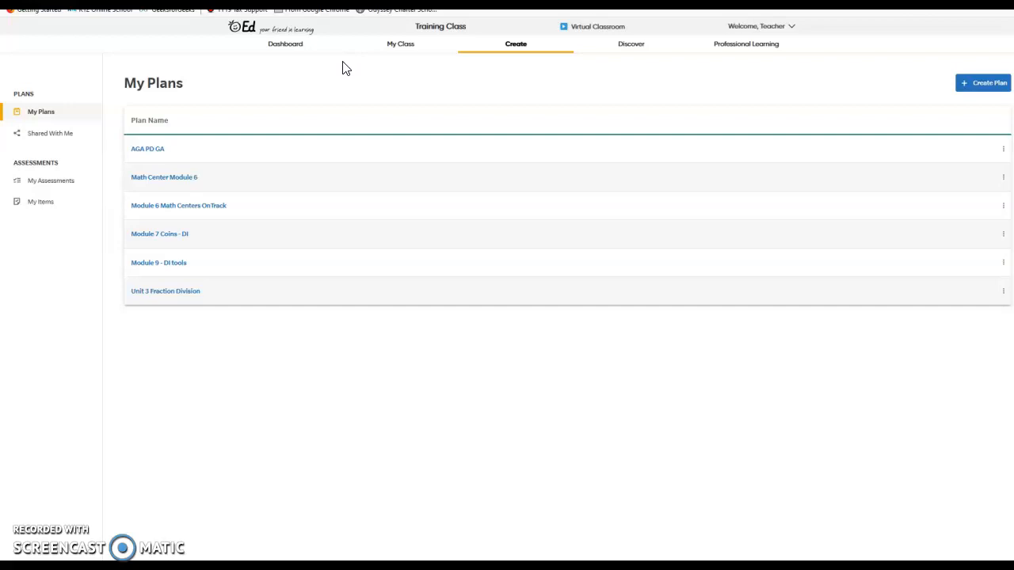
{"action": "left_click", "coordinate": [180, 178]}
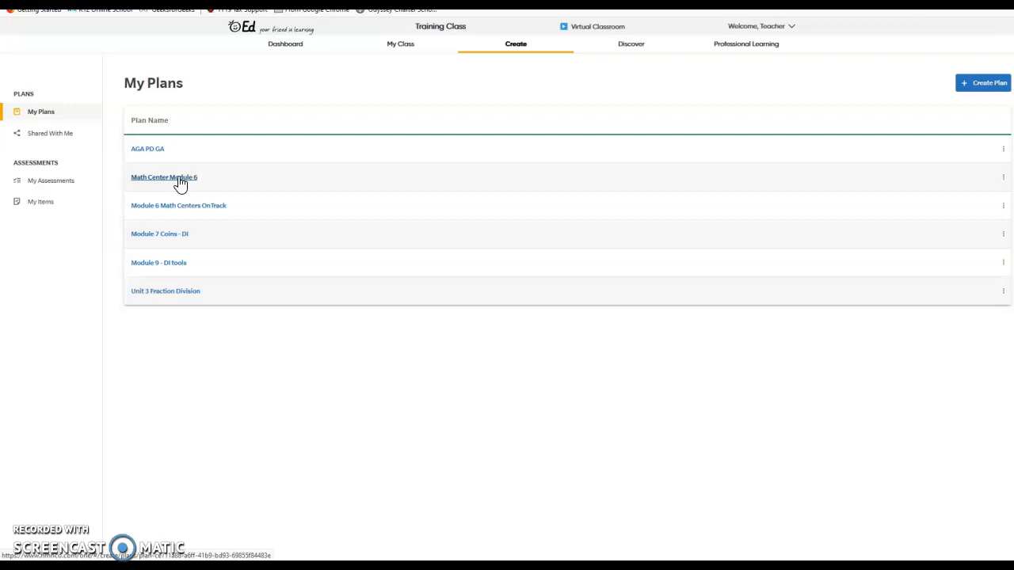
{"action": "right_click", "coordinate": [167, 182]}
{"action": "left_click", "coordinate": [166, 182]}
{"action": "left_click", "coordinate": [166, 181]}
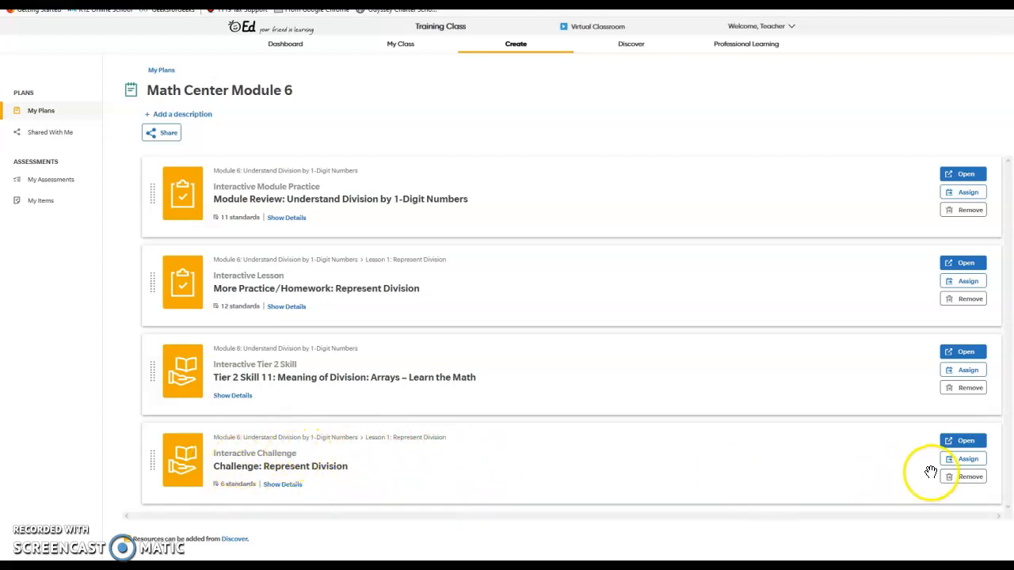
Assign the "Challenge: Represent Division" resource to the Yellow group only.
{"action": "left_click", "coordinate": [968, 460]}
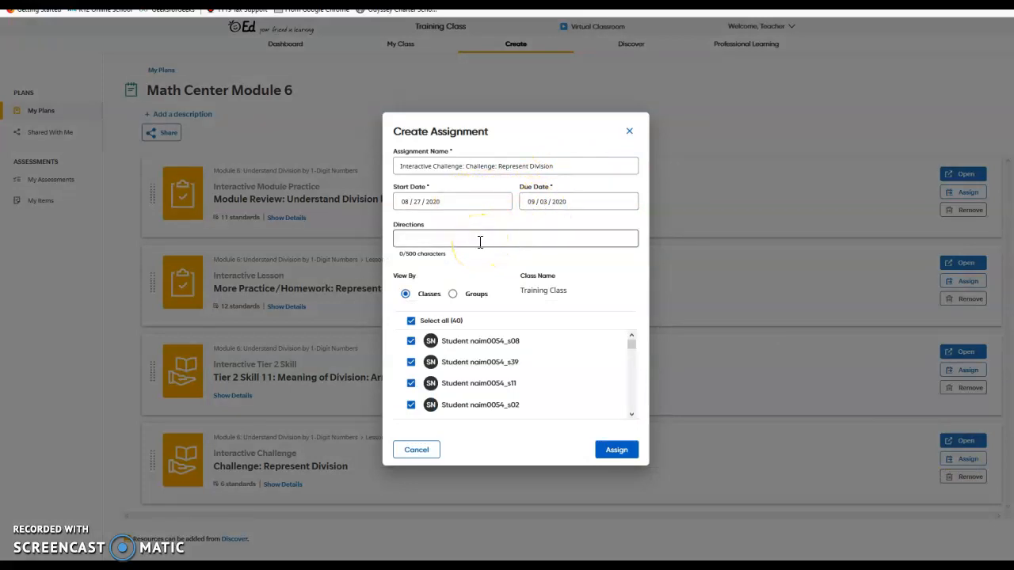
{"action": "left_click", "coordinate": [456, 298]}
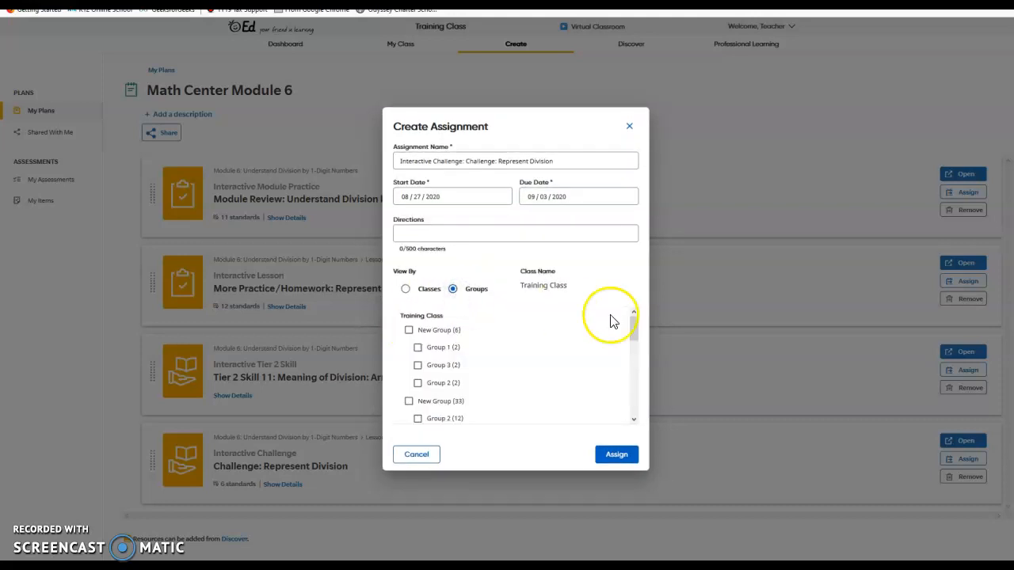
{"action": "left_click_drag", "start_coordinate": [635, 331], "coordinate": [662, 422]}
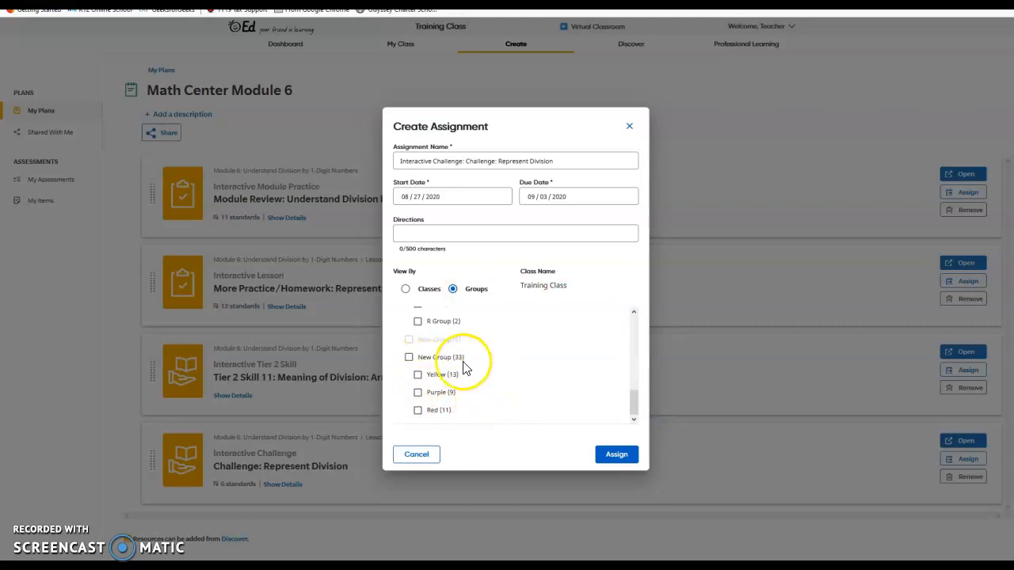
{"action": "left_click", "coordinate": [418, 377]}
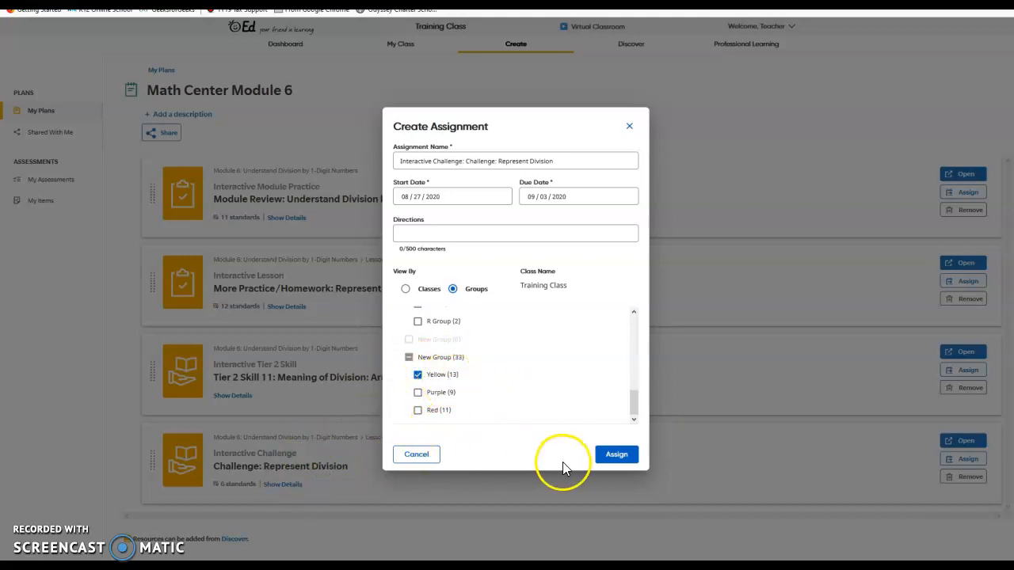
{"action": "left_click", "coordinate": [614, 456]}
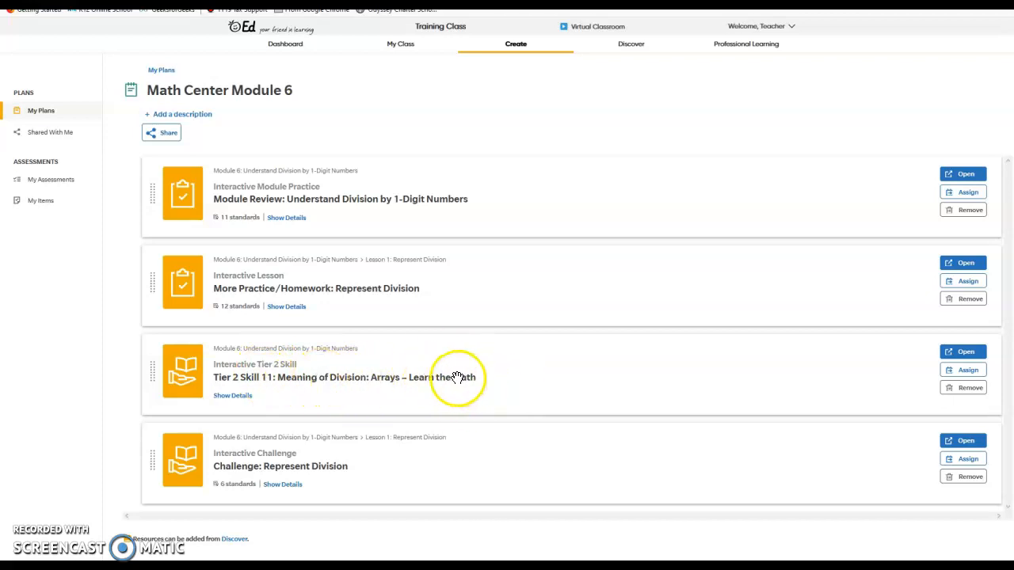
Assign the "Tier 2 Skill 11: Meaning of Division: Arrays – Learn the Math" resource to the Red group only.
{"action": "left_click", "coordinate": [970, 371]}
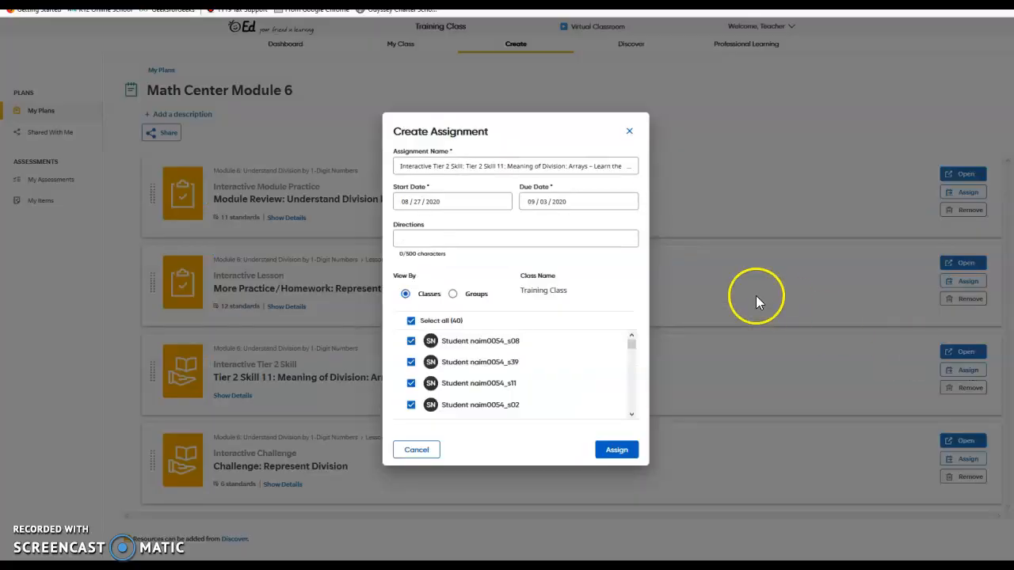
{"action": "left_click", "coordinate": [452, 294]}
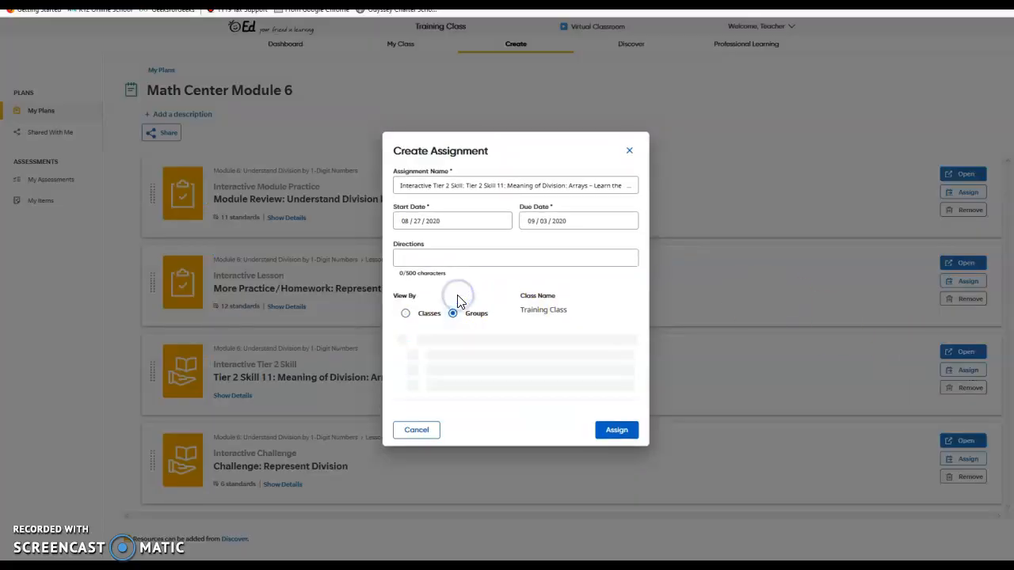
{"action": "left_click", "coordinate": [638, 393]}
{"action": "left_click", "coordinate": [636, 417]}
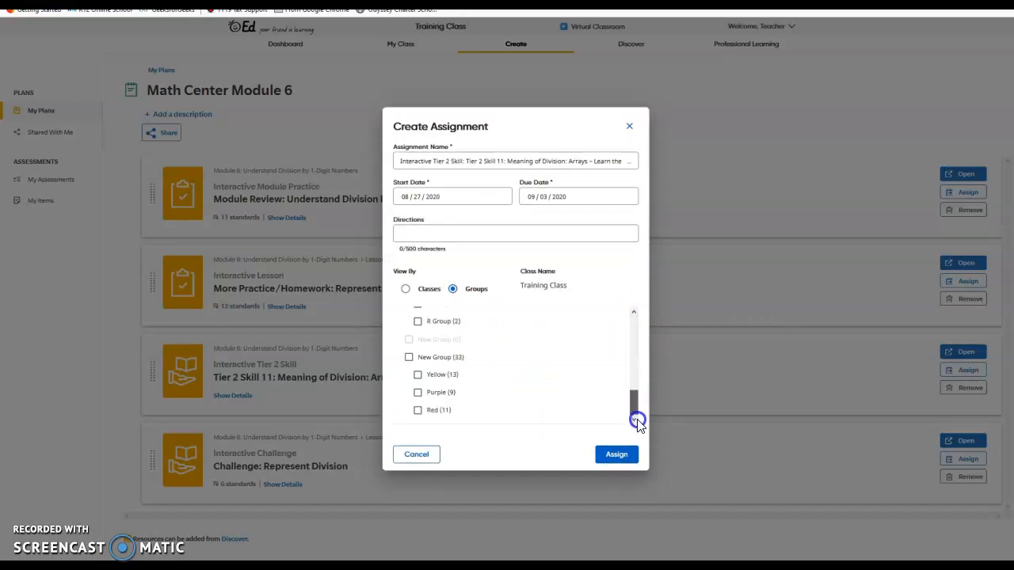
{"action": "left_click", "coordinate": [420, 411]}
{"action": "left_click", "coordinate": [608, 455]}
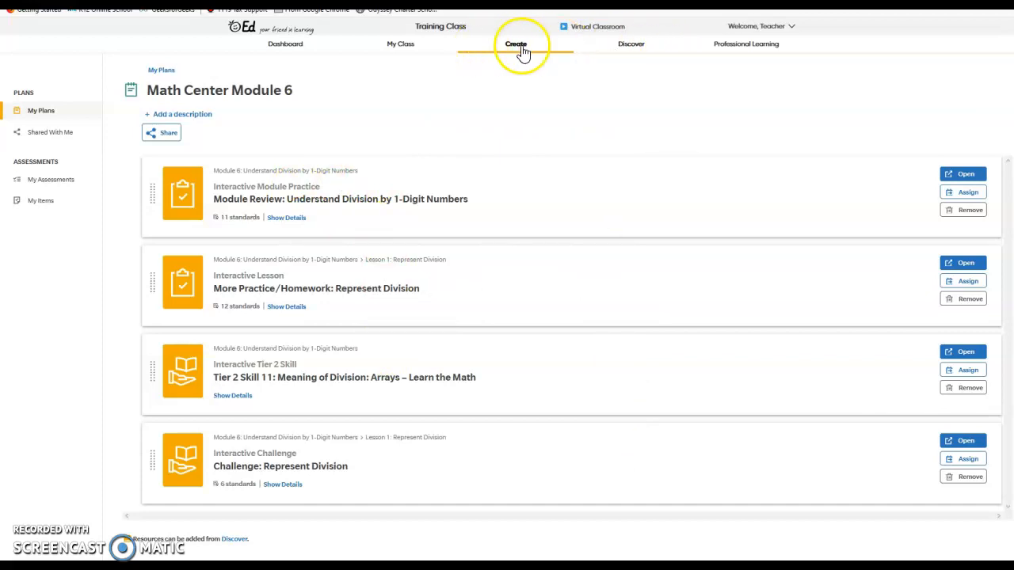
View the class's "Are You Ready? - Fraction Division" module assessment report and request its recommended groups.
{"action": "left_click", "coordinate": [400, 46]}
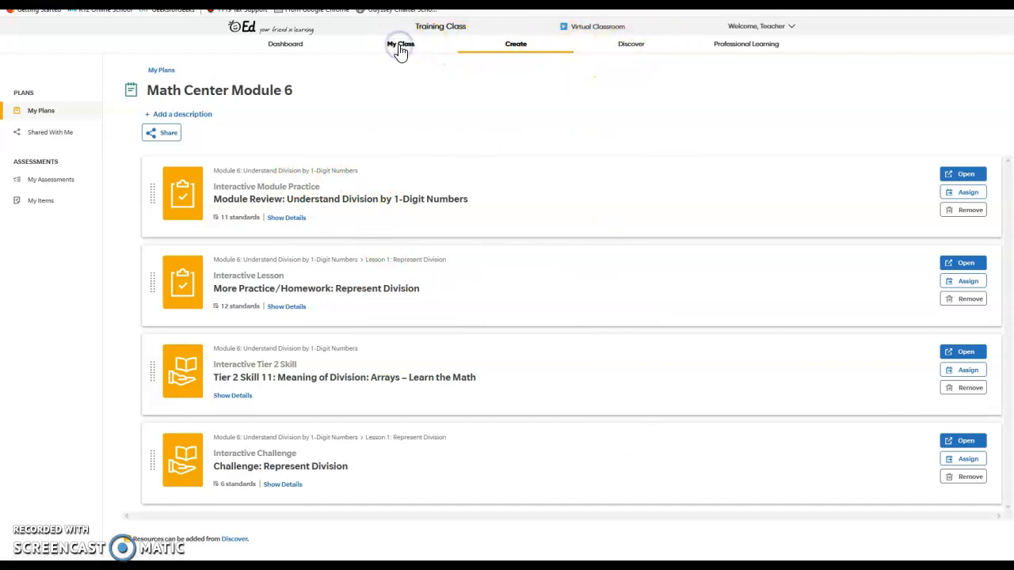
{"action": "left_click", "coordinate": [48, 129]}
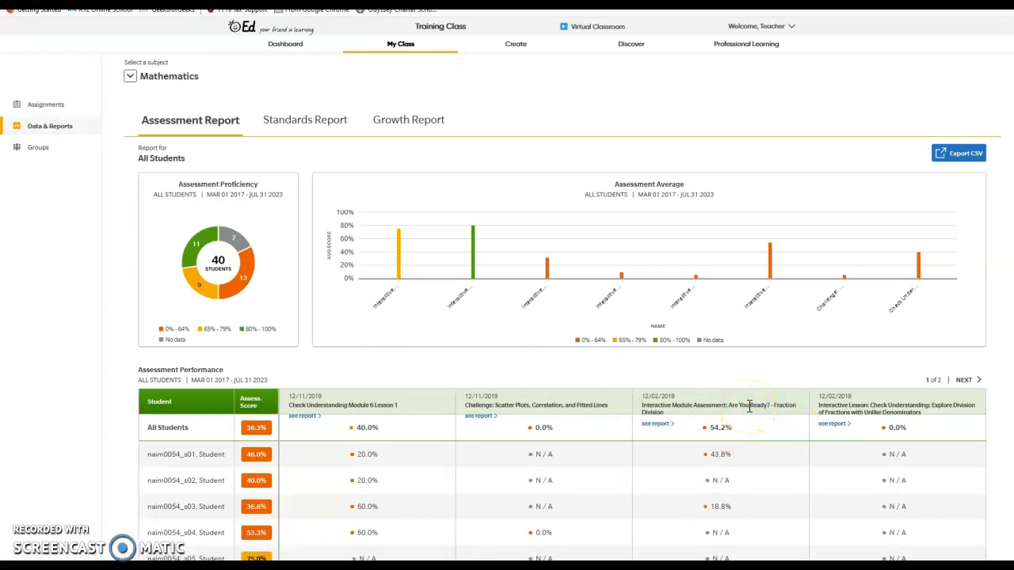
{"action": "left_click", "coordinate": [655, 426]}
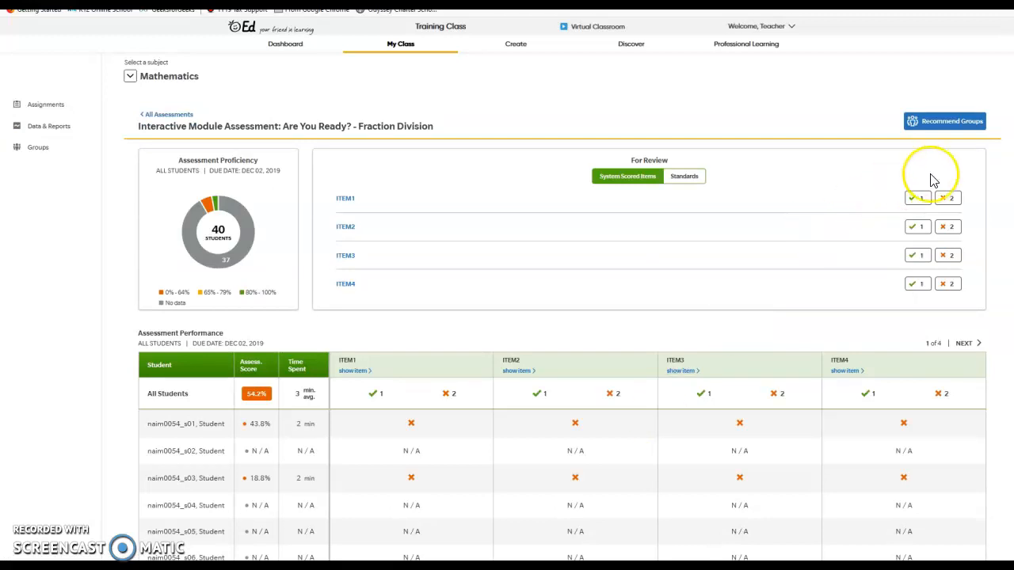
{"action": "left_click", "coordinate": [949, 127]}
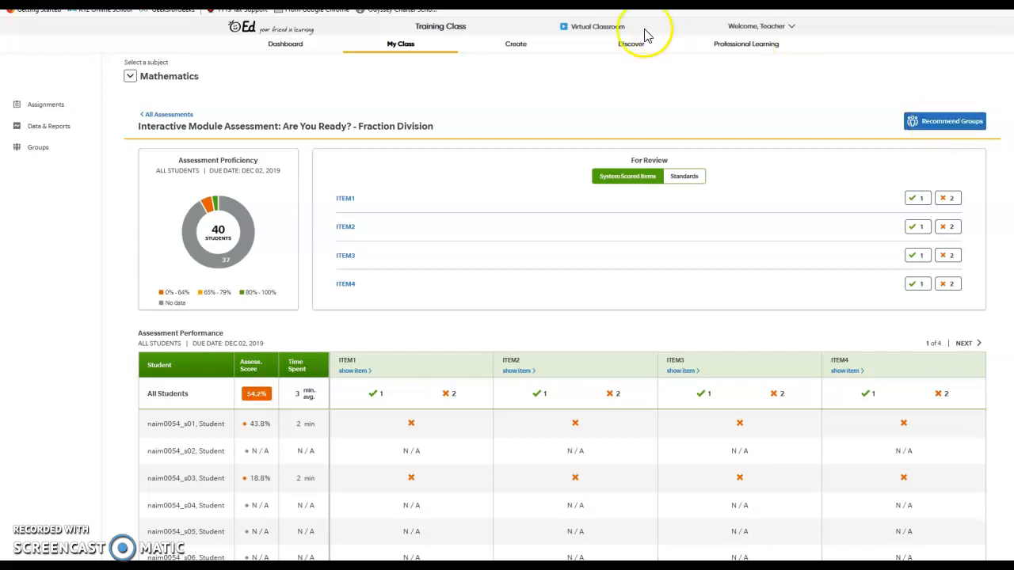
Create and save a new plan named "Module 1 Lesson 1".
{"action": "left_click", "coordinate": [515, 47]}
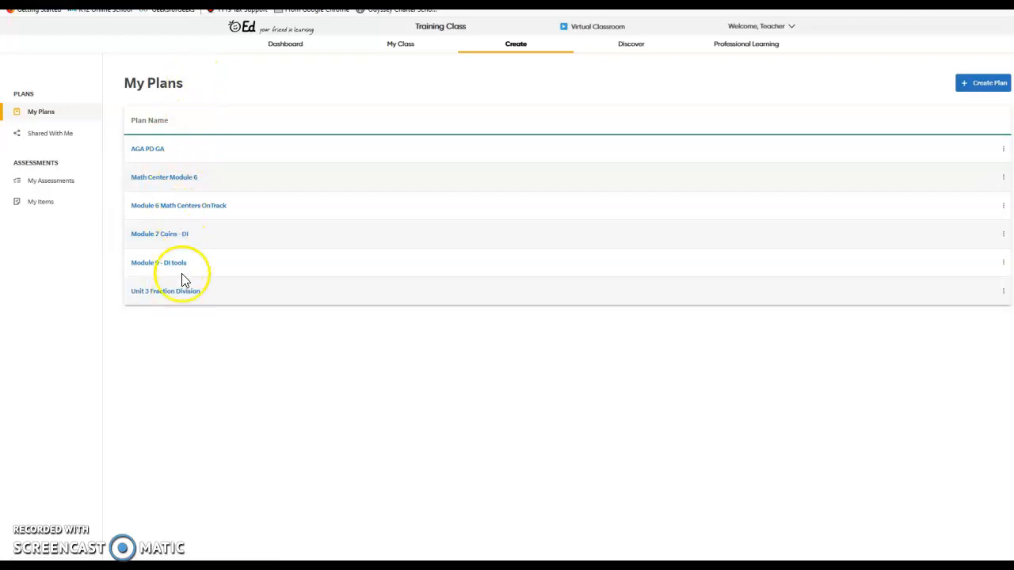
{"action": "left_click", "coordinate": [968, 88]}
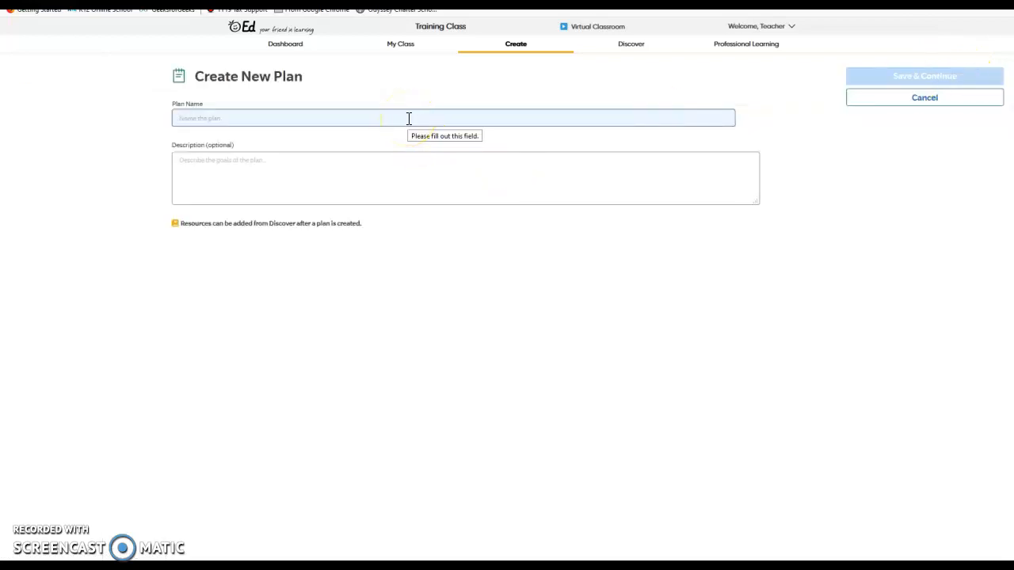
{"action": "type", "text": "Module 1 Lesson 1"}
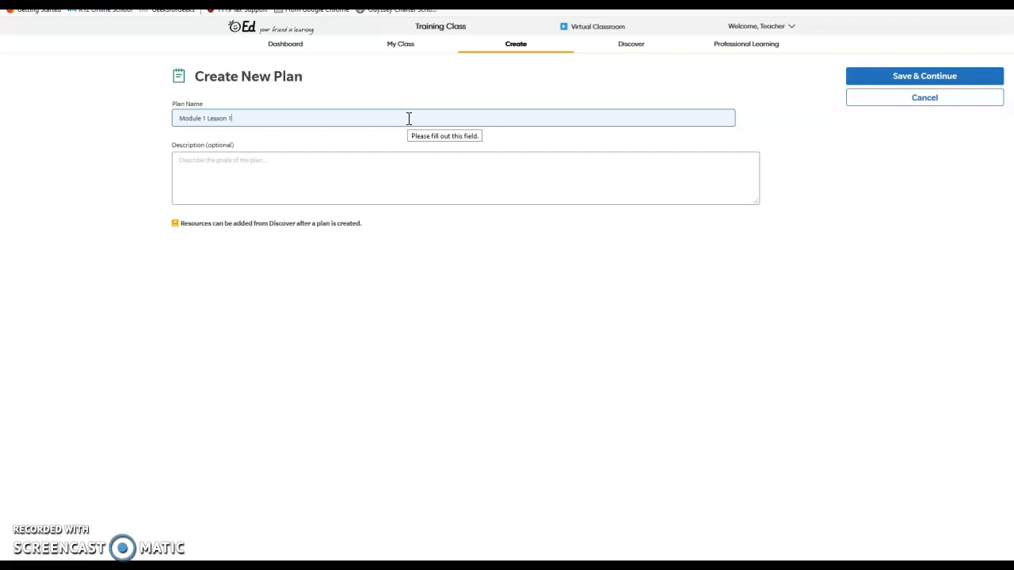
{"action": "left_click", "coordinate": [903, 86]}
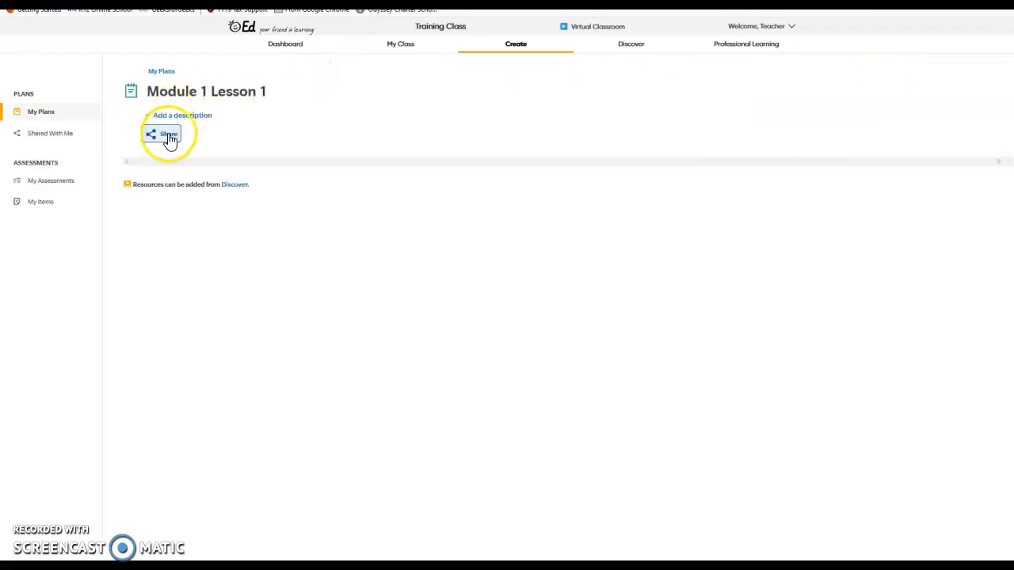
Open the resources for Module 1, Lesson 1 in the Grade 5 Into Math program's Discover area.
{"action": "left_click", "coordinate": [235, 184]}
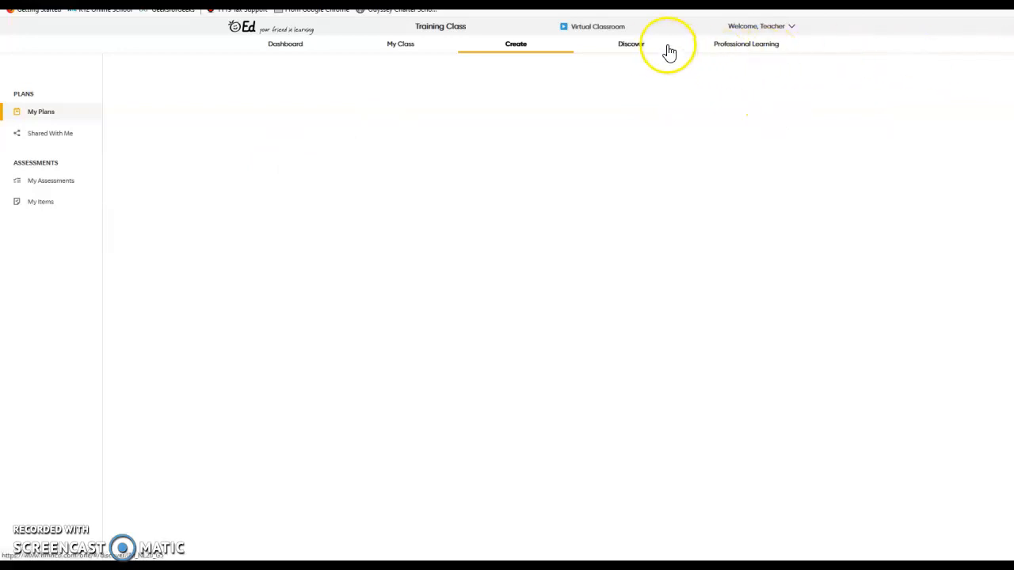
{"action": "left_click", "coordinate": [639, 48]}
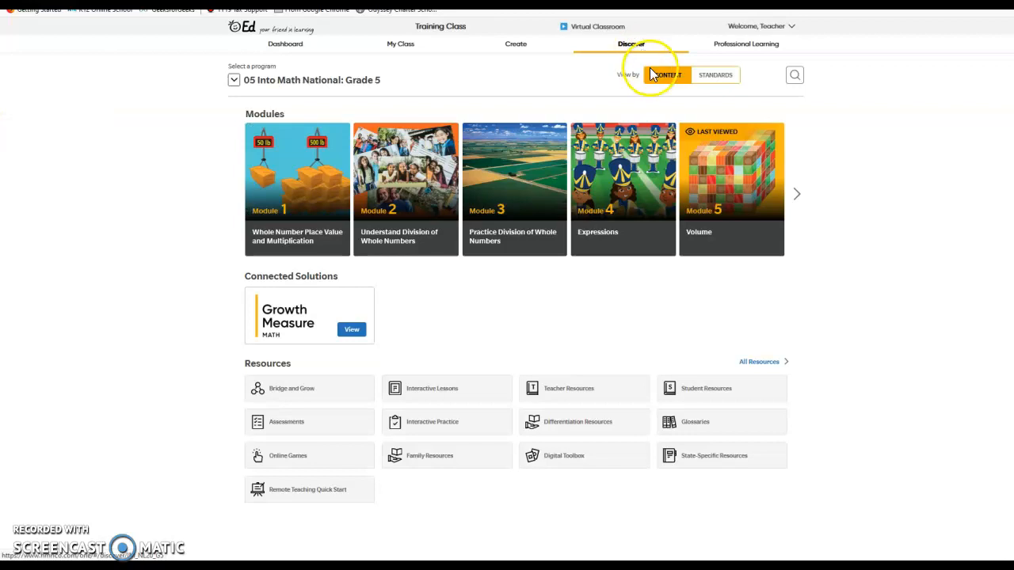
{"action": "left_click", "coordinate": [284, 197]}
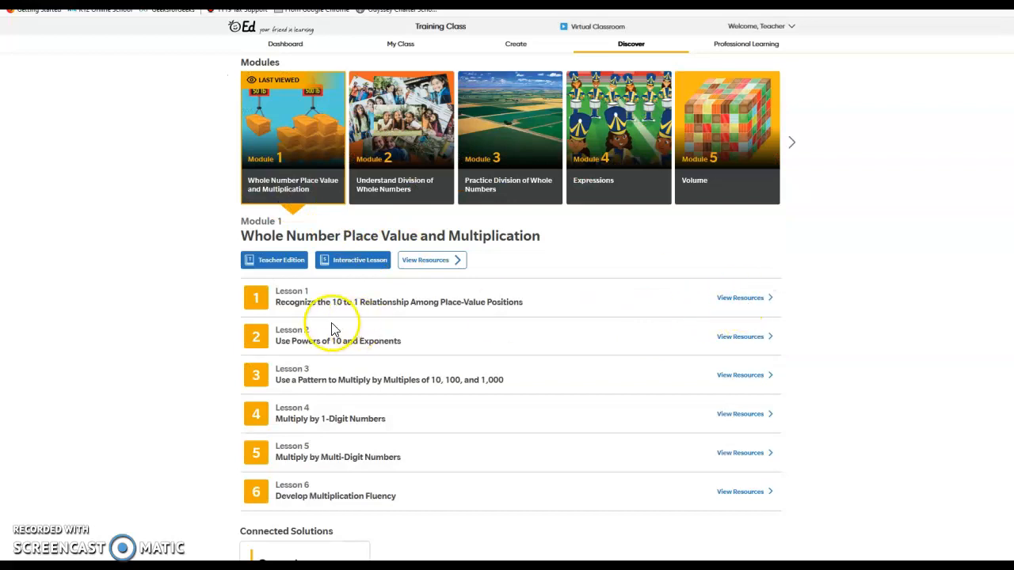
{"action": "left_click", "coordinate": [735, 302]}
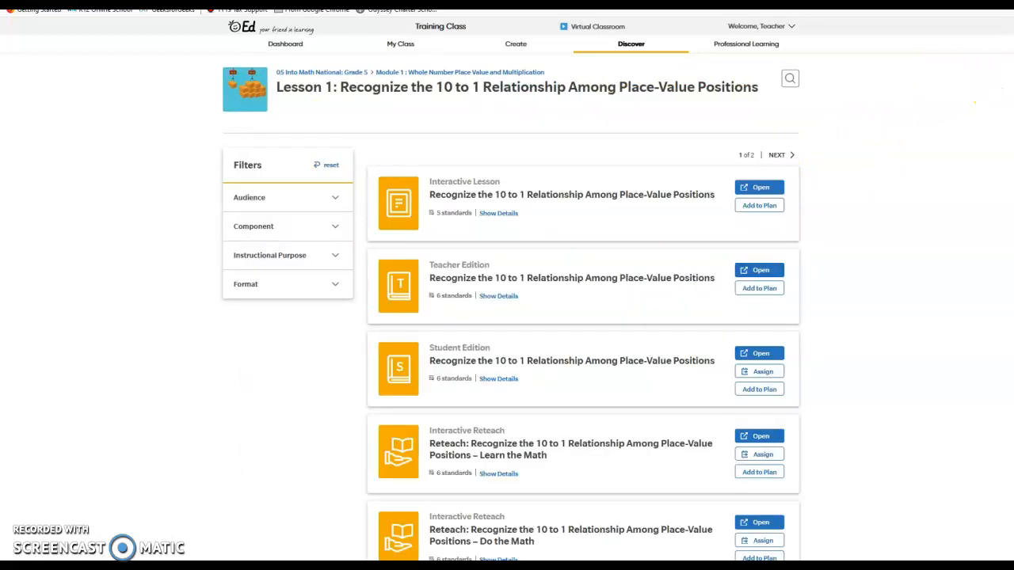
Add the Interactive Reteach "Learn the Math" resource for Lesson 1 to the "Module 1 Lesson 1" plan.
{"action": "scroll", "coordinate": [511, 306], "scroll_direction": "down", "scroll_amount": 1}
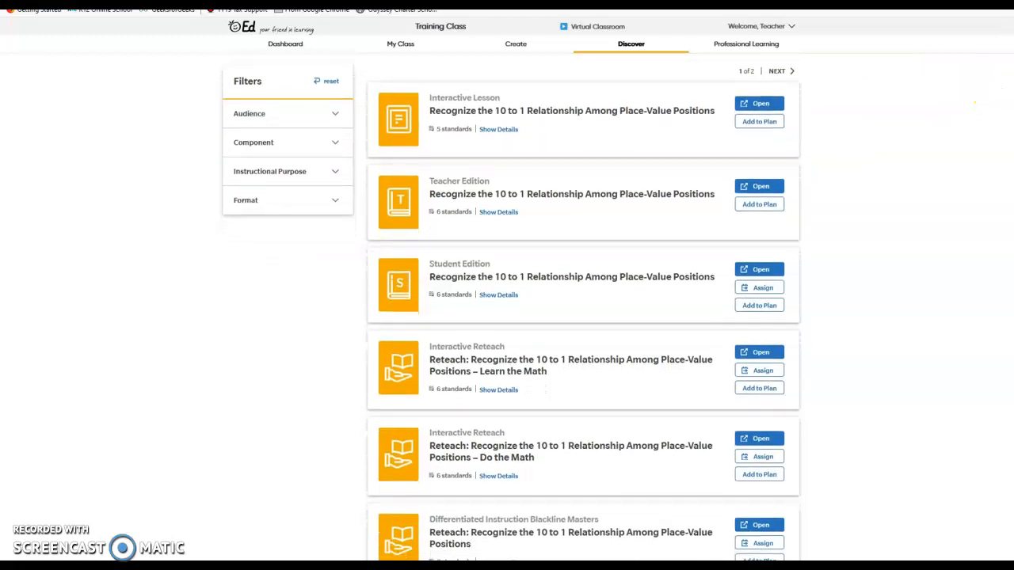
{"action": "scroll", "coordinate": [583, 307], "scroll_direction": "down", "scroll_amount": 2}
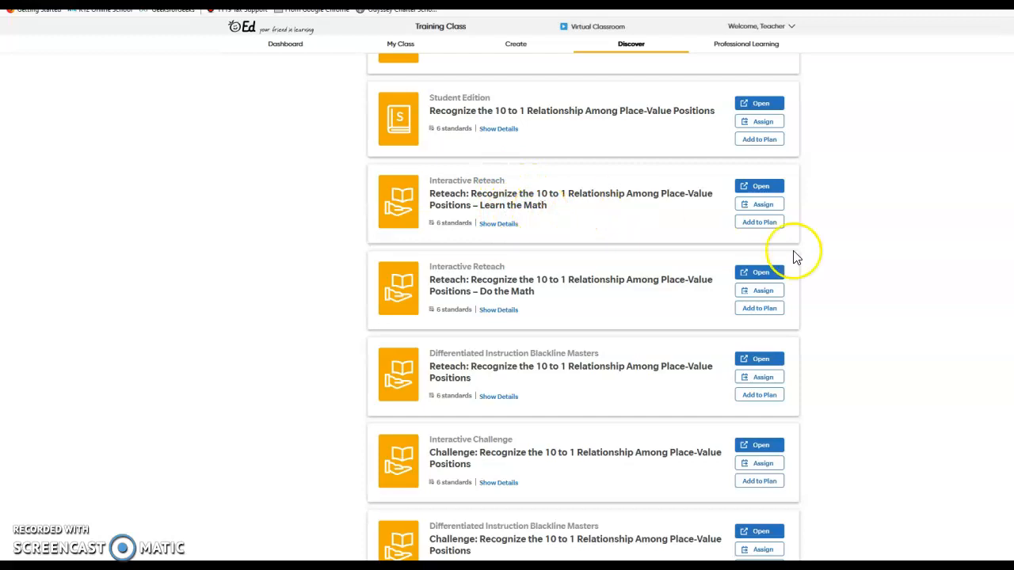
{"action": "scroll", "coordinate": [796, 258], "scroll_direction": "up", "scroll_amount": 3}
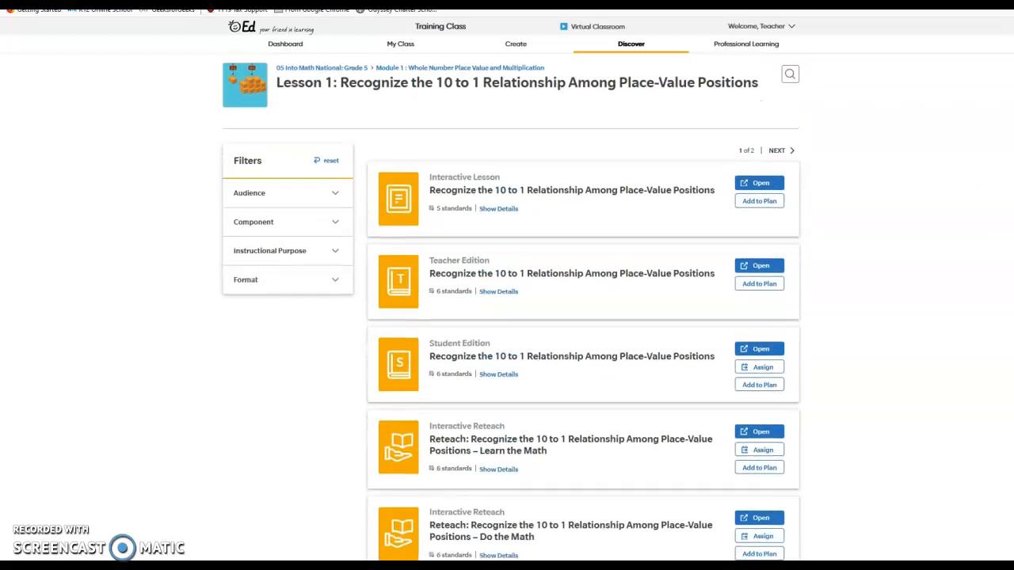
{"action": "scroll", "coordinate": [584, 306], "scroll_direction": "down", "scroll_amount": 3}
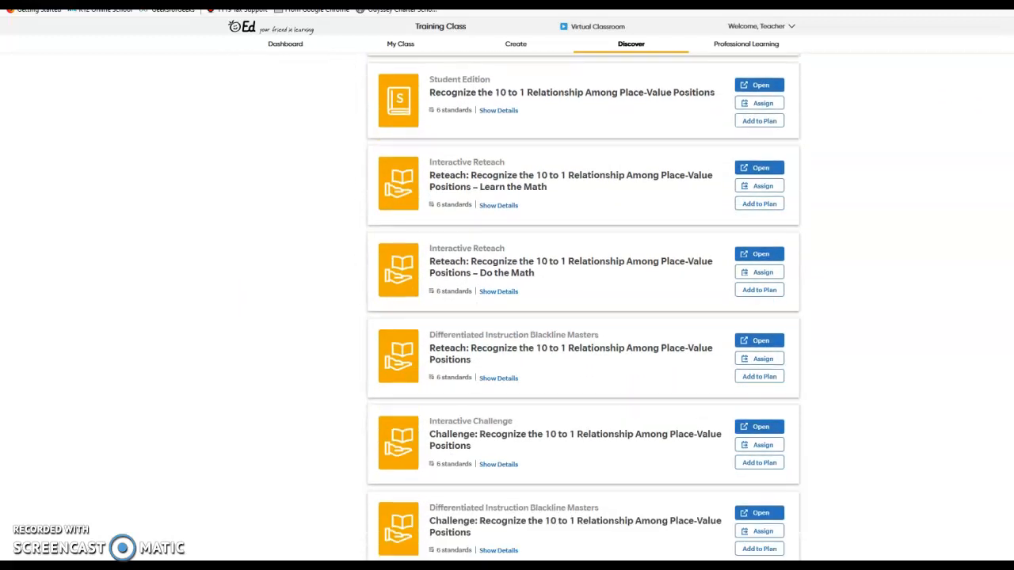
{"action": "scroll", "coordinate": [584, 306], "scroll_direction": "down", "scroll_amount": 1}
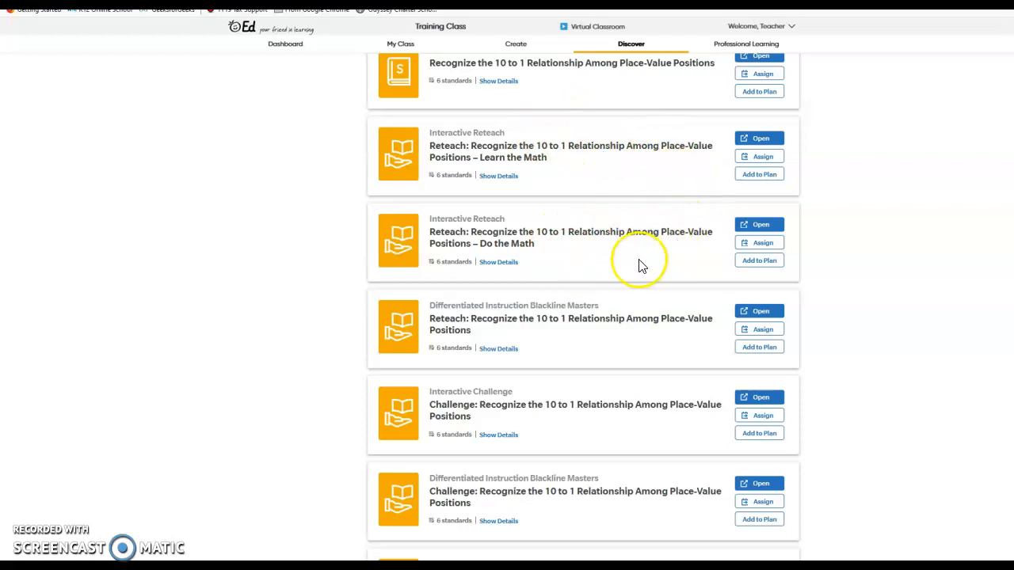
{"action": "left_click", "coordinate": [759, 175]}
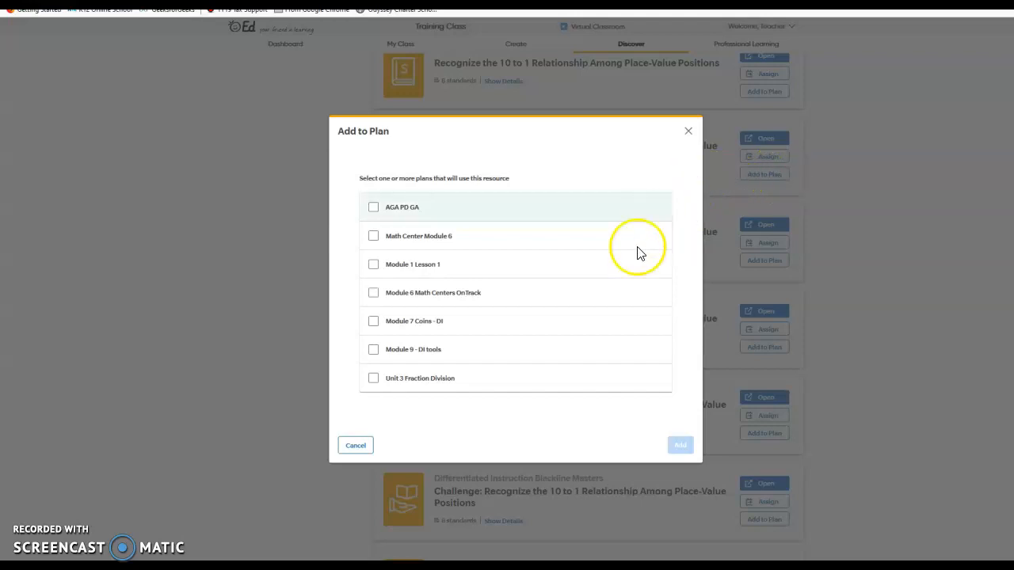
{"action": "left_click", "coordinate": [371, 269]}
{"action": "left_click", "coordinate": [683, 446]}
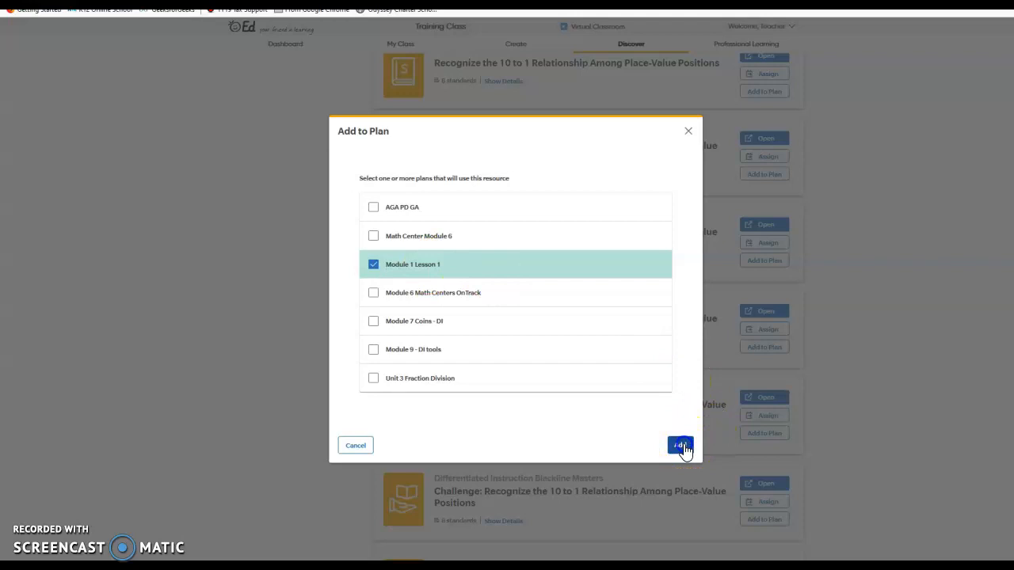
Add the Interactive Reteach "Do the Math" resource to the "Module 1 Lesson 1" plan.
{"action": "left_click", "coordinate": [764, 249]}
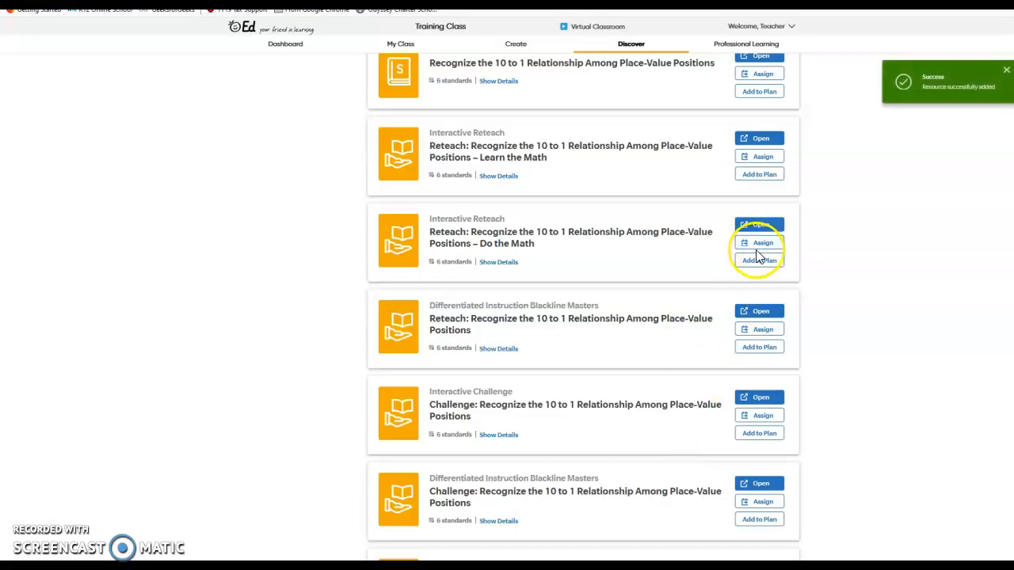
{"action": "left_click", "coordinate": [769, 261]}
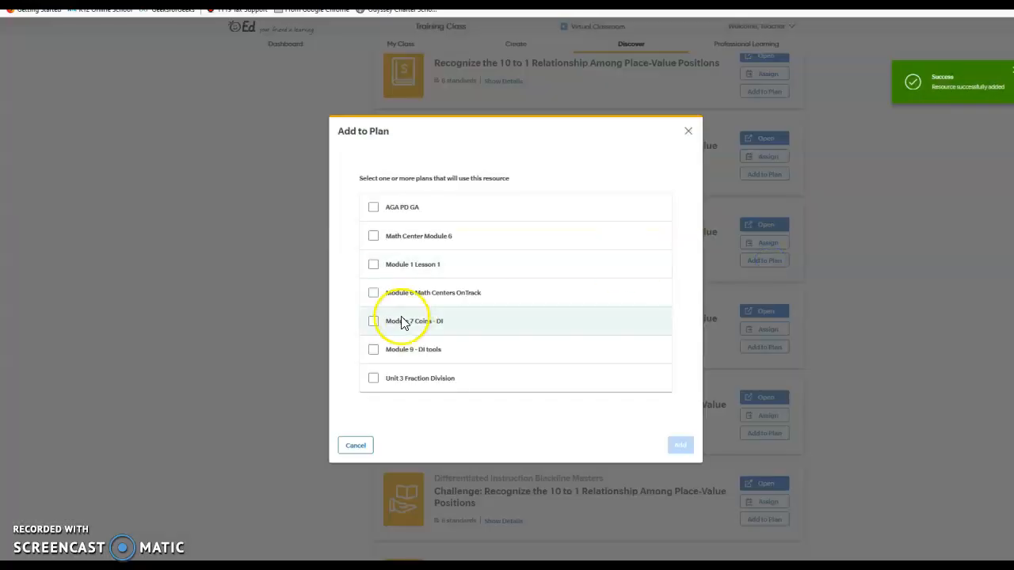
{"action": "left_click", "coordinate": [373, 263]}
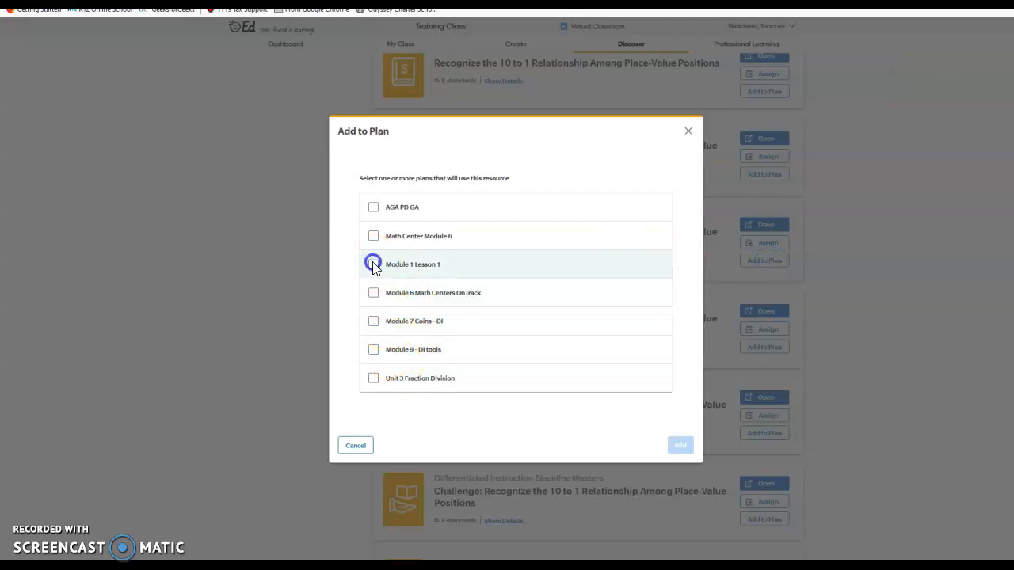
{"action": "left_click", "coordinate": [679, 445]}
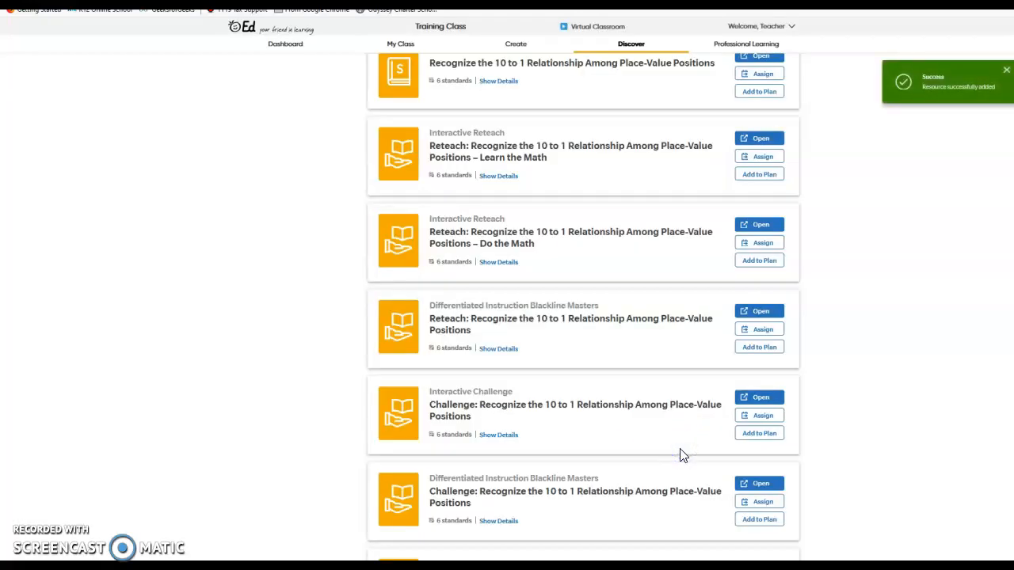
Add the Interactive Challenge resource on the 10 to 1 place-value relationship to the "Module 1 Lesson 1" plan.
{"action": "left_click", "coordinate": [772, 432]}
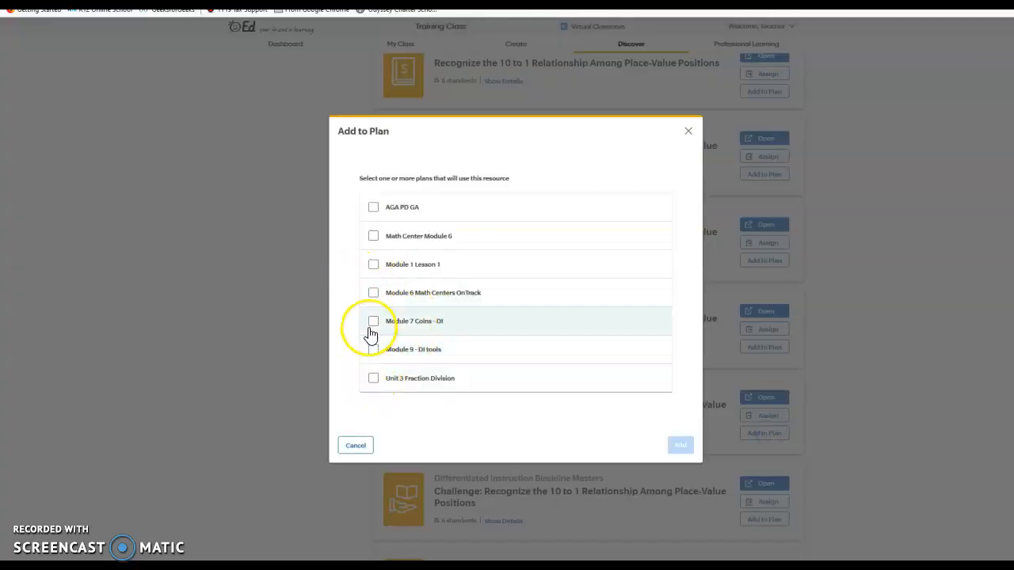
{"action": "left_click", "coordinate": [373, 266]}
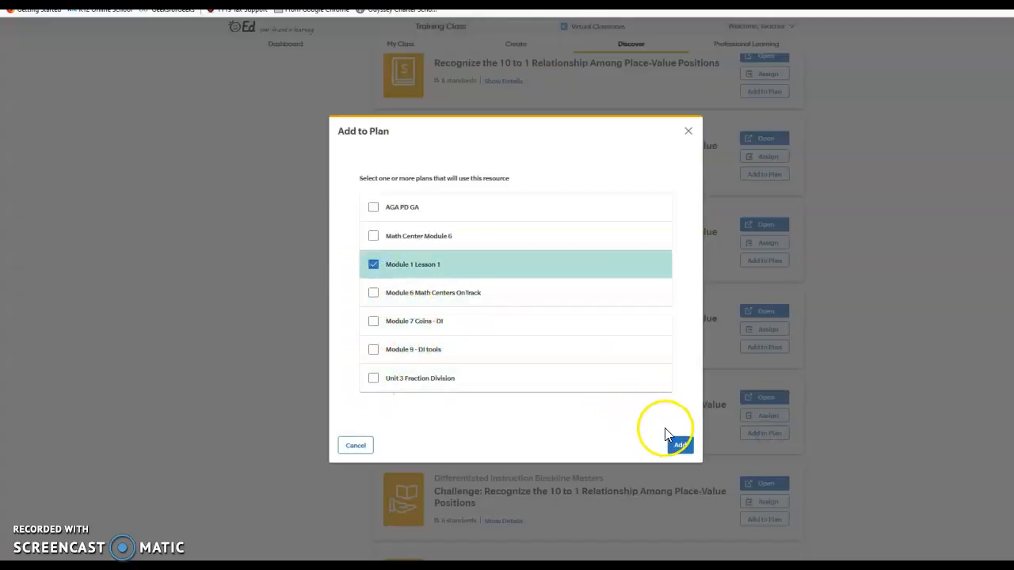
{"action": "left_click", "coordinate": [682, 447]}
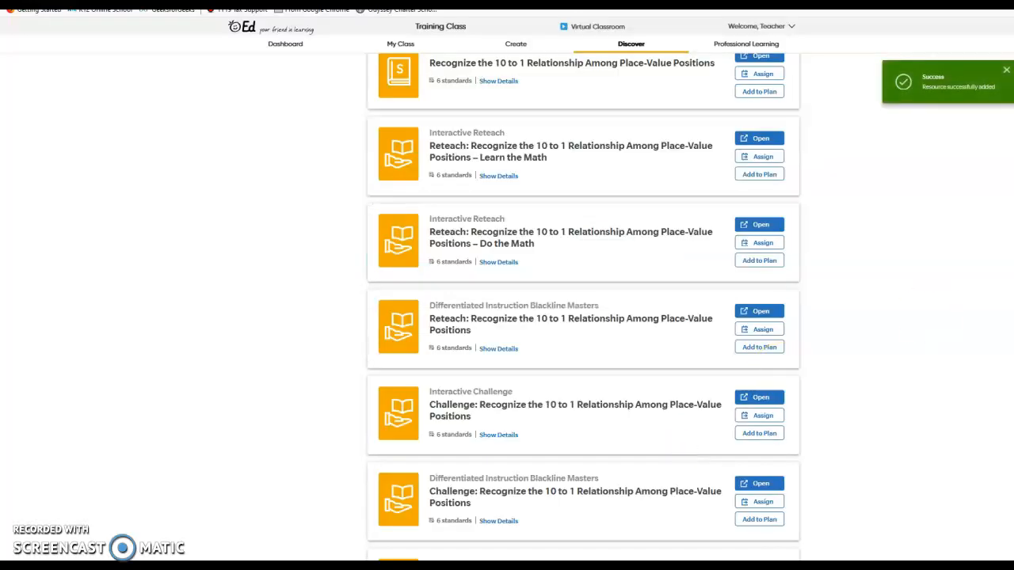
Preview the On Track Small Group Mini Lesson on the 10 to 1 place-value relationship and close it again.
{"action": "scroll", "coordinate": [584, 306], "scroll_direction": "down", "scroll_amount": 3}
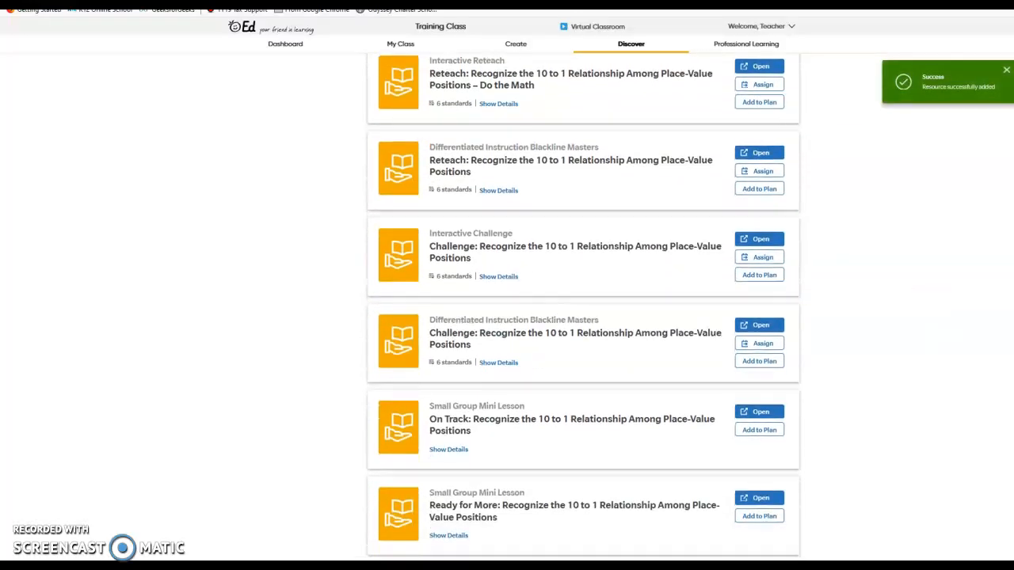
{"action": "scroll", "coordinate": [584, 308], "scroll_direction": "down", "scroll_amount": 2}
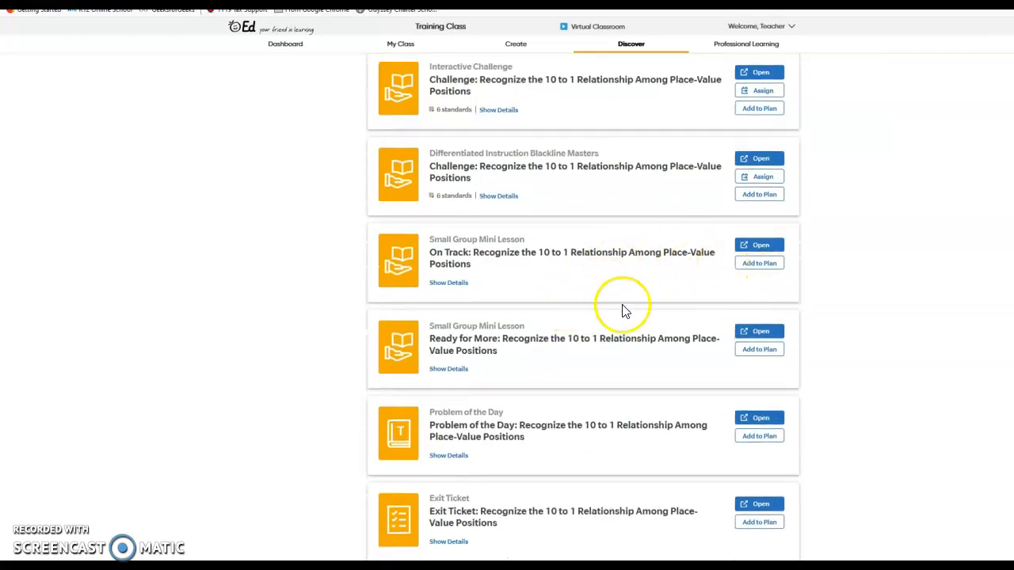
{"action": "left_click", "coordinate": [760, 246]}
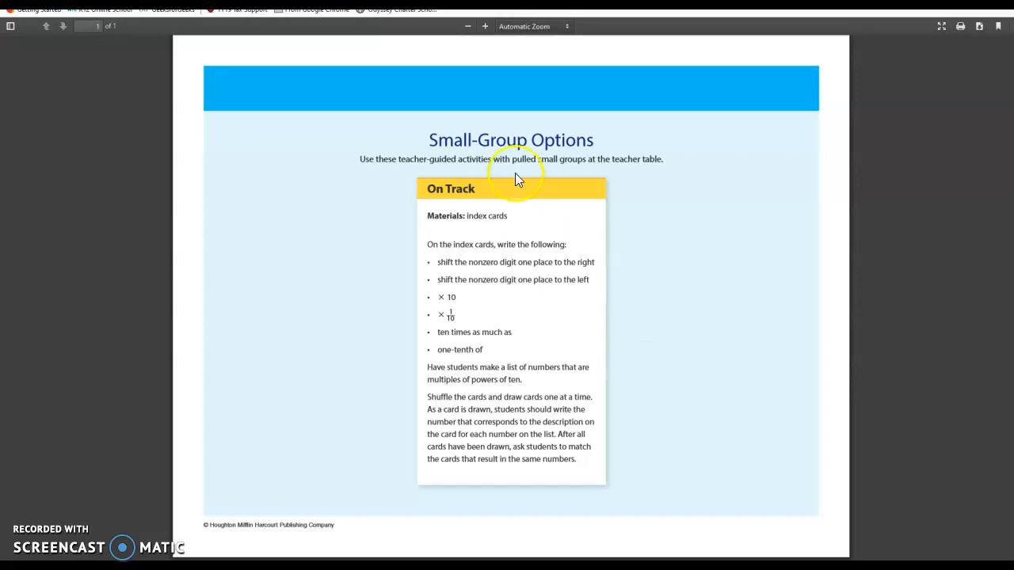
{"action": "right_click", "coordinate": [490, 1]}
{"action": "left_click", "coordinate": [524, 110]}
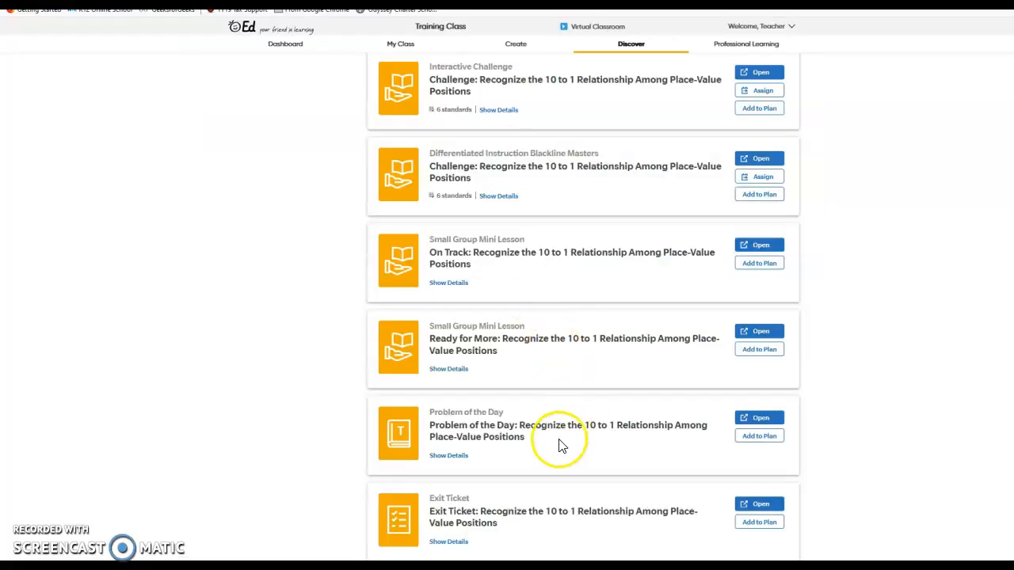
Add the Problem of the Day resource on the 10 to 1 place-value relationship to the "Module 1 Lesson 1" plan.
{"action": "scroll", "coordinate": [939, 353], "scroll_direction": "down", "scroll_amount": 3}
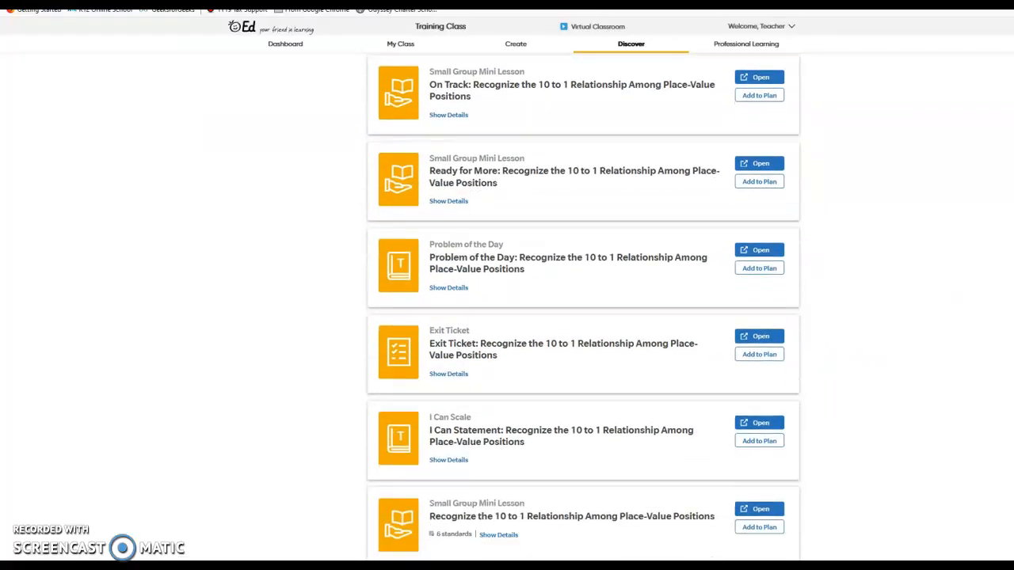
{"action": "left_click", "coordinate": [757, 268]}
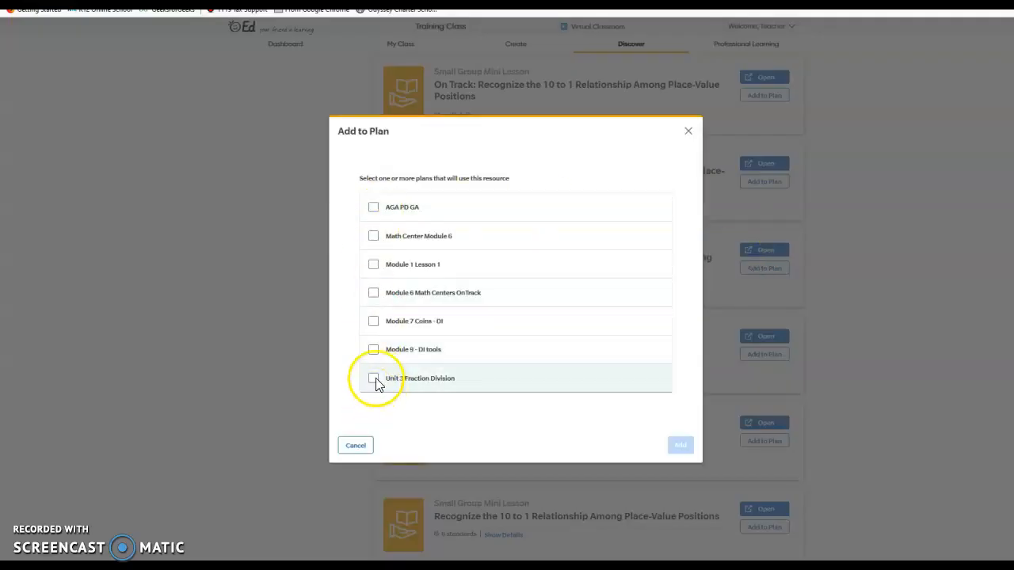
{"action": "left_click", "coordinate": [373, 264]}
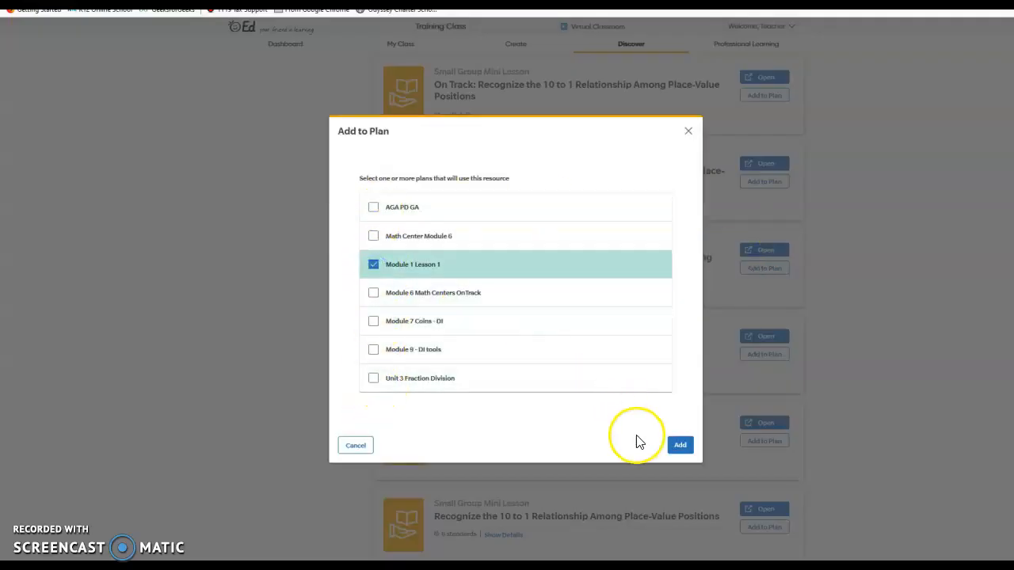
{"action": "left_click", "coordinate": [680, 448]}
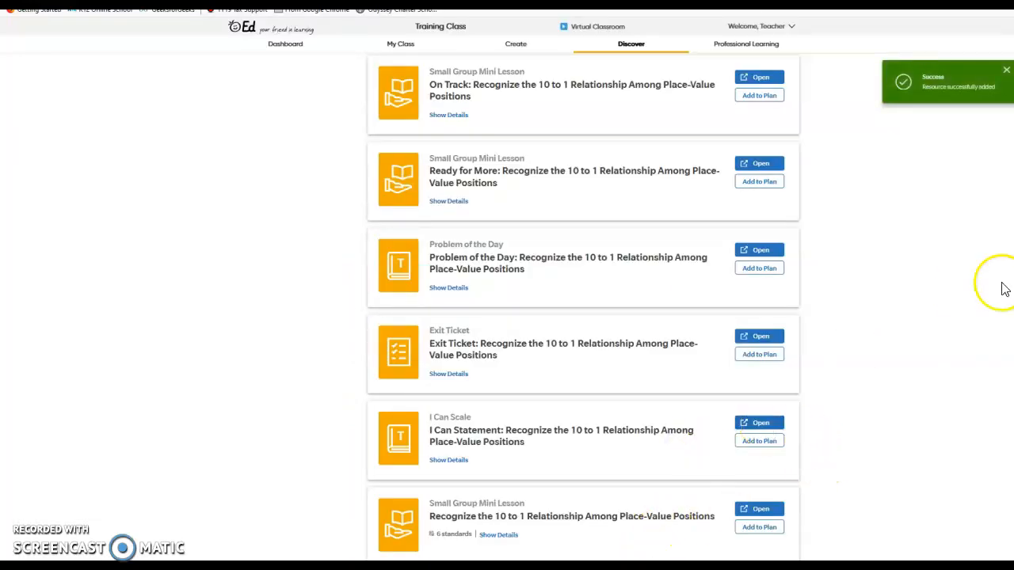
Add the Practice and Homework Journal's "More Practice/Homework" resource to the "Module 1 Lesson 1" plan.
{"action": "scroll", "coordinate": [583, 316], "scroll_direction": "down", "scroll_amount": 3}
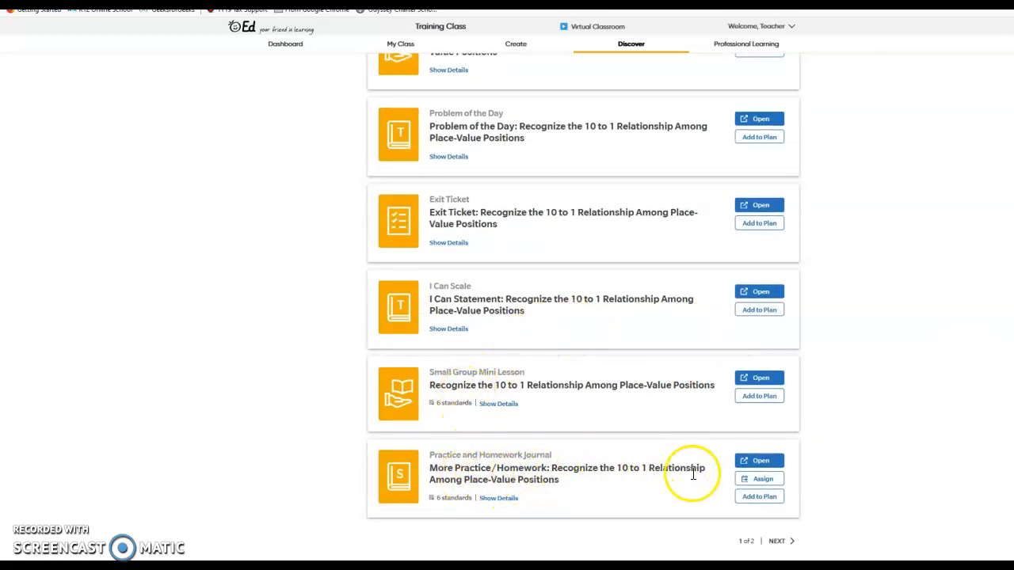
{"action": "left_click", "coordinate": [758, 497]}
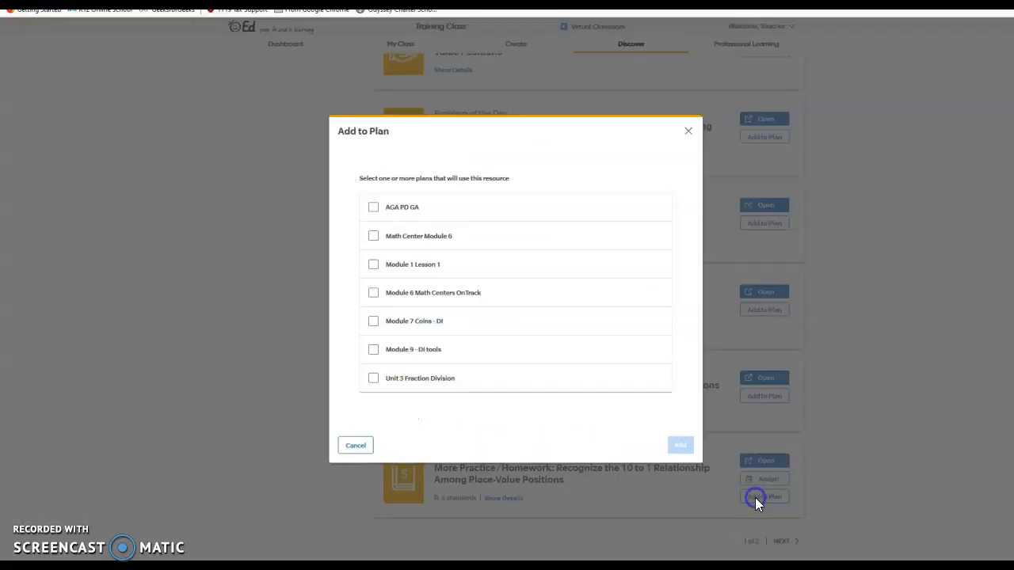
{"action": "left_click", "coordinate": [374, 266]}
{"action": "left_click", "coordinate": [679, 446]}
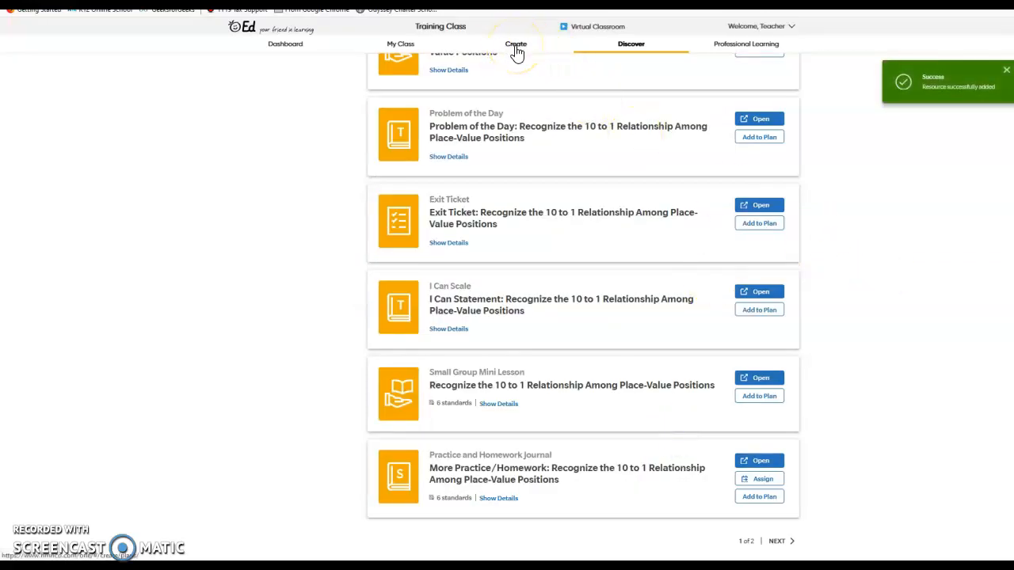
Open the "Module 1 Lesson 1" plan from the list of own plans.
{"action": "left_click", "coordinate": [522, 47]}
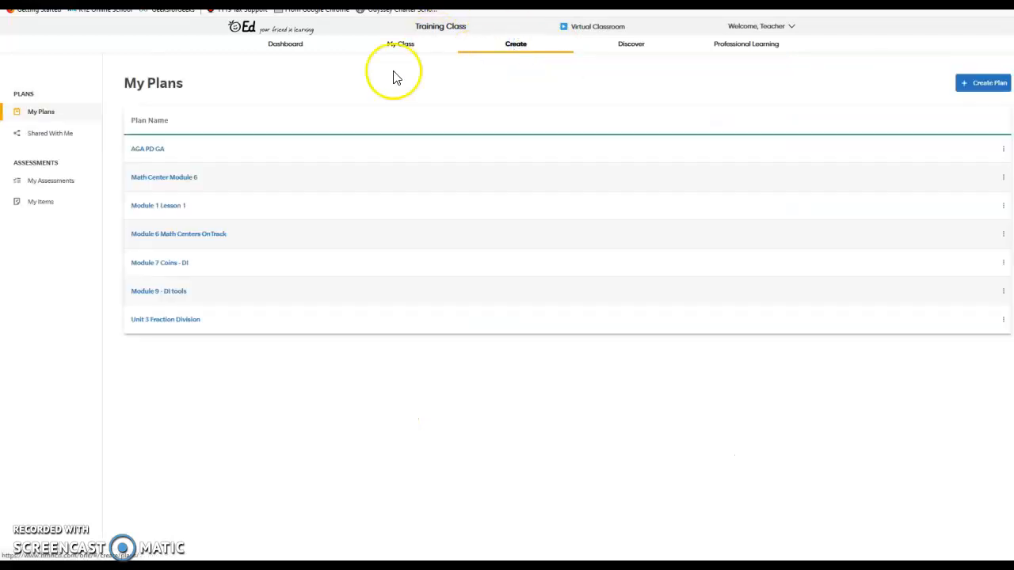
{"action": "left_click", "coordinate": [163, 207]}
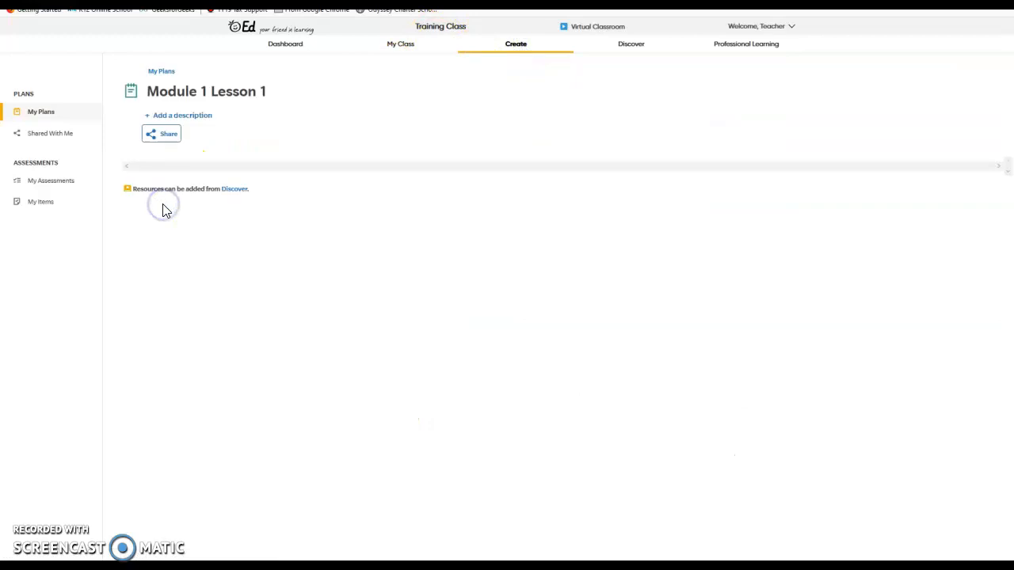